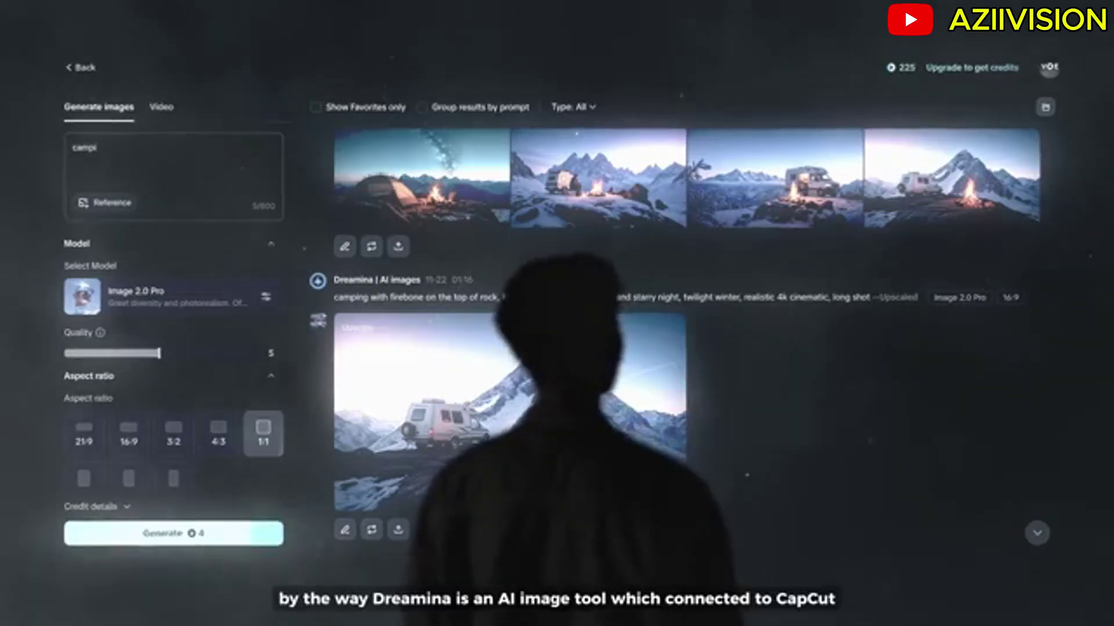
Demo Remove on the torii photo's tourists and browse the regenerated car image variations.
{"action": "type", "text": "ng with fire"}
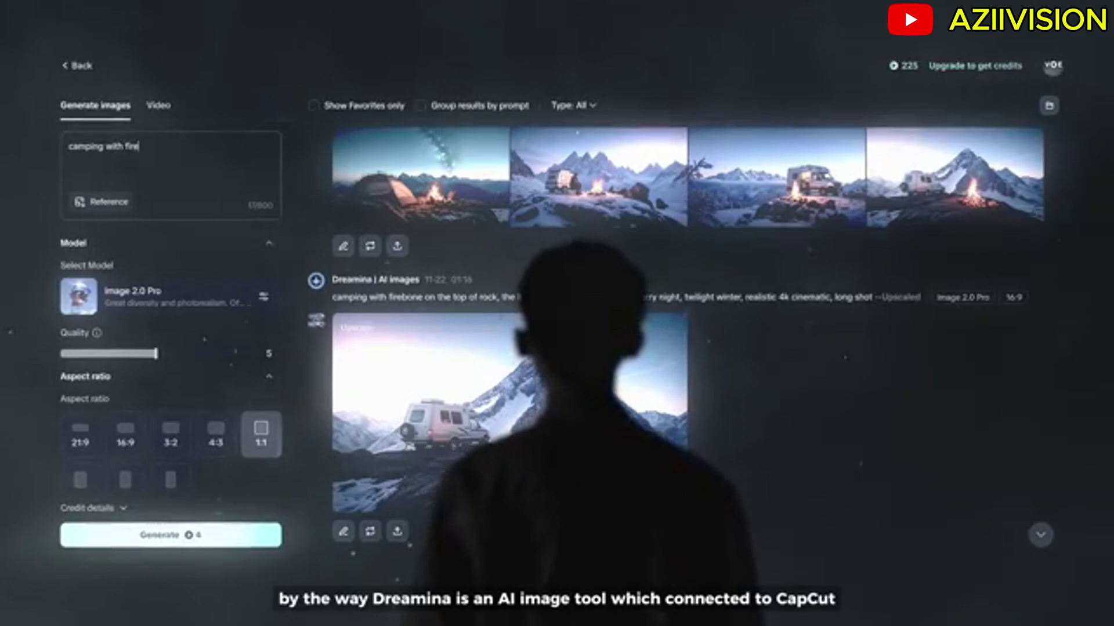
{"action": "type", "text": "bone on the"}
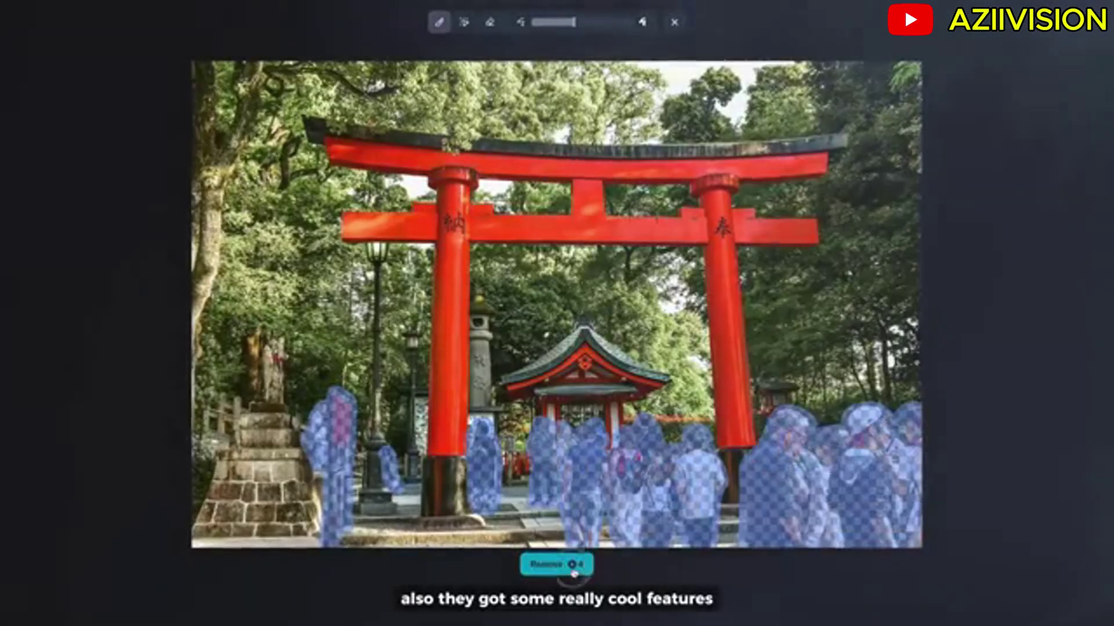
{"action": "left_click", "coordinate": [573, 565]}
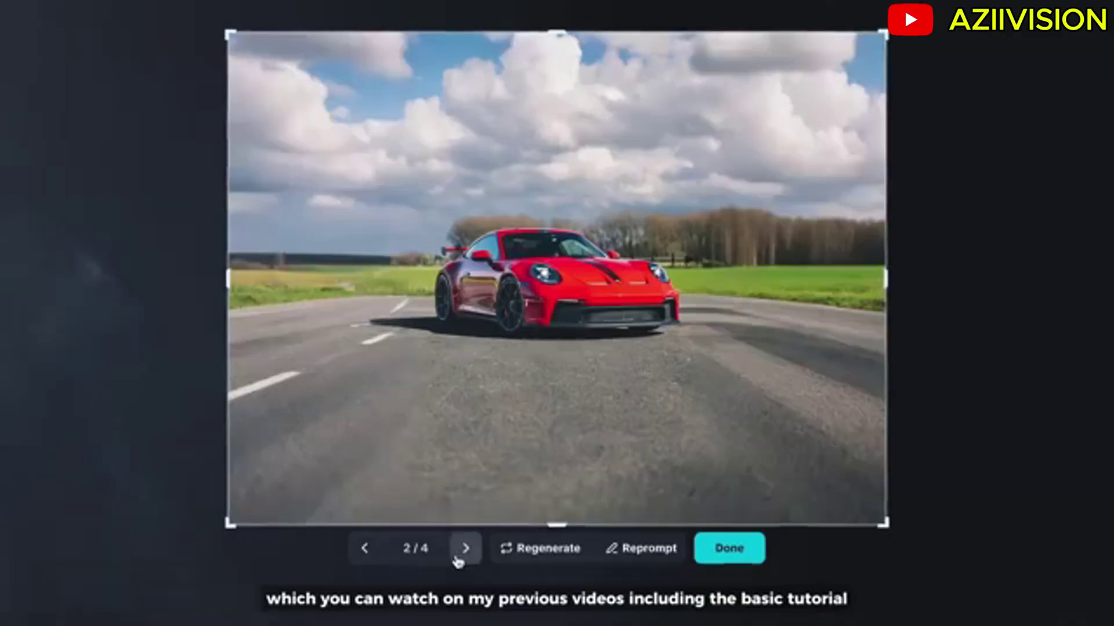
{"action": "left_click", "coordinate": [458, 556]}
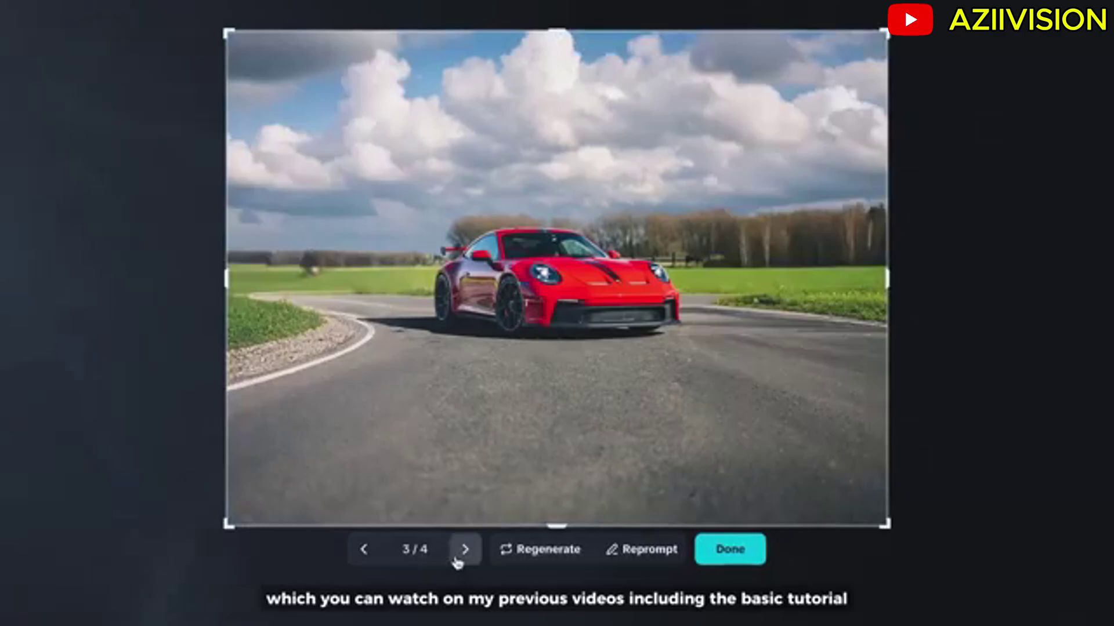
{"action": "left_click", "coordinate": [461, 558]}
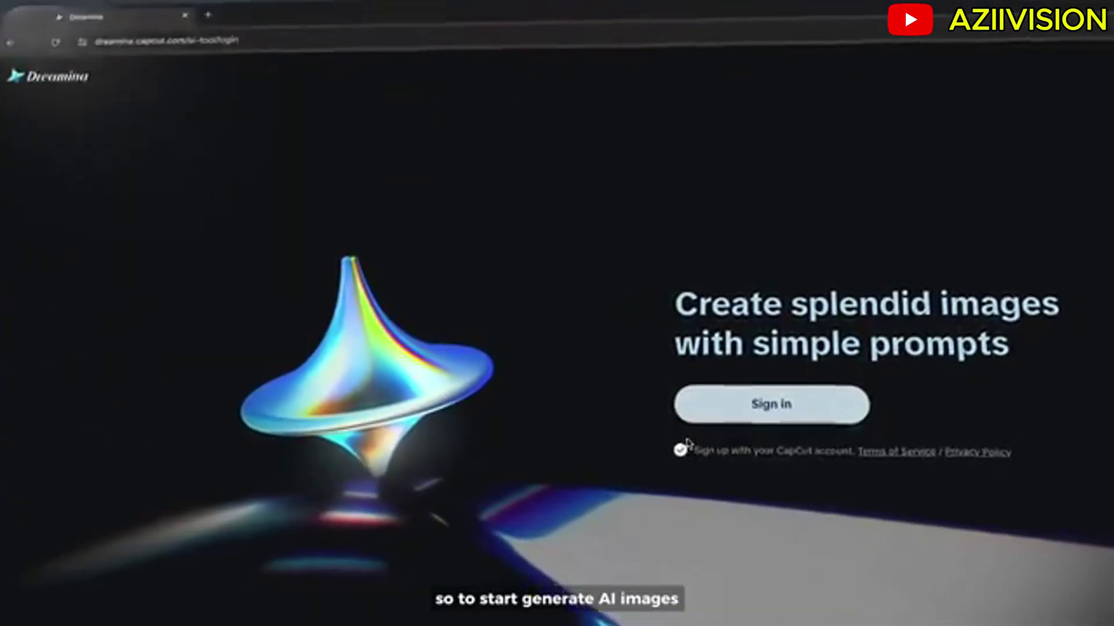
Sign in to Dreamina with Continue with Google.
{"action": "left_click", "coordinate": [711, 411]}
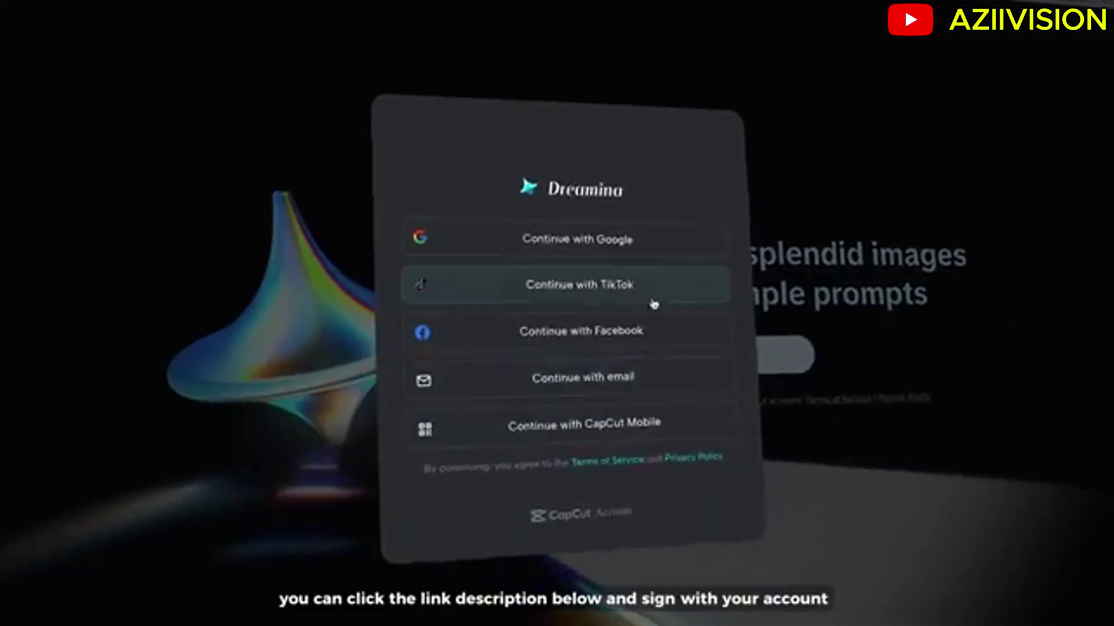
{"action": "left_click", "coordinate": [644, 243]}
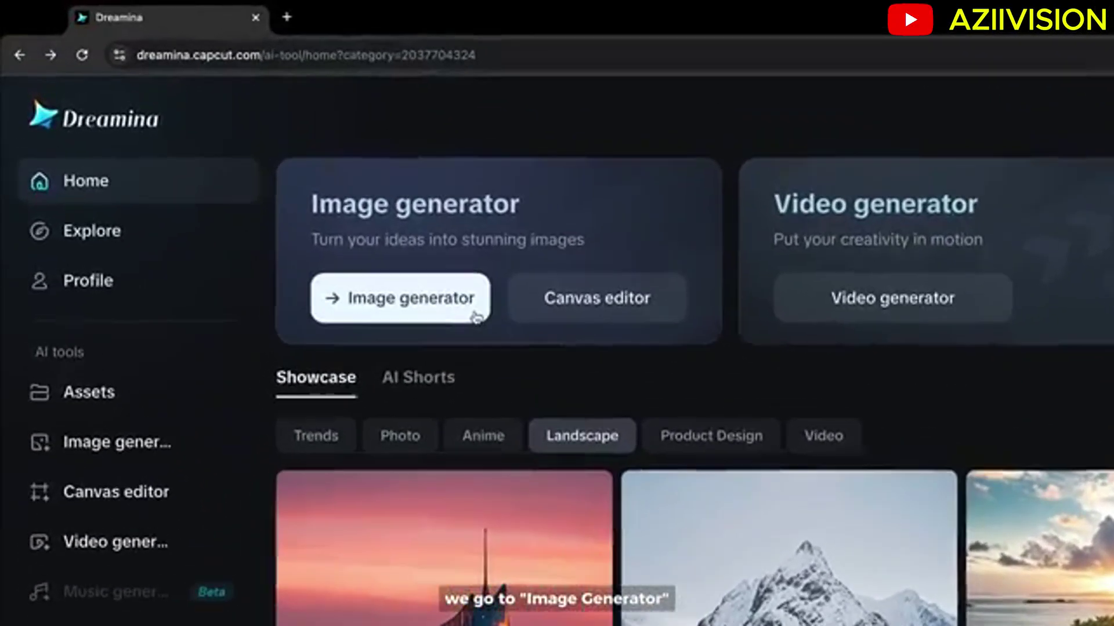
In the Image generator, write the foggy-mountains prompt of a man seen from behind.
{"action": "left_click", "coordinate": [474, 317]}
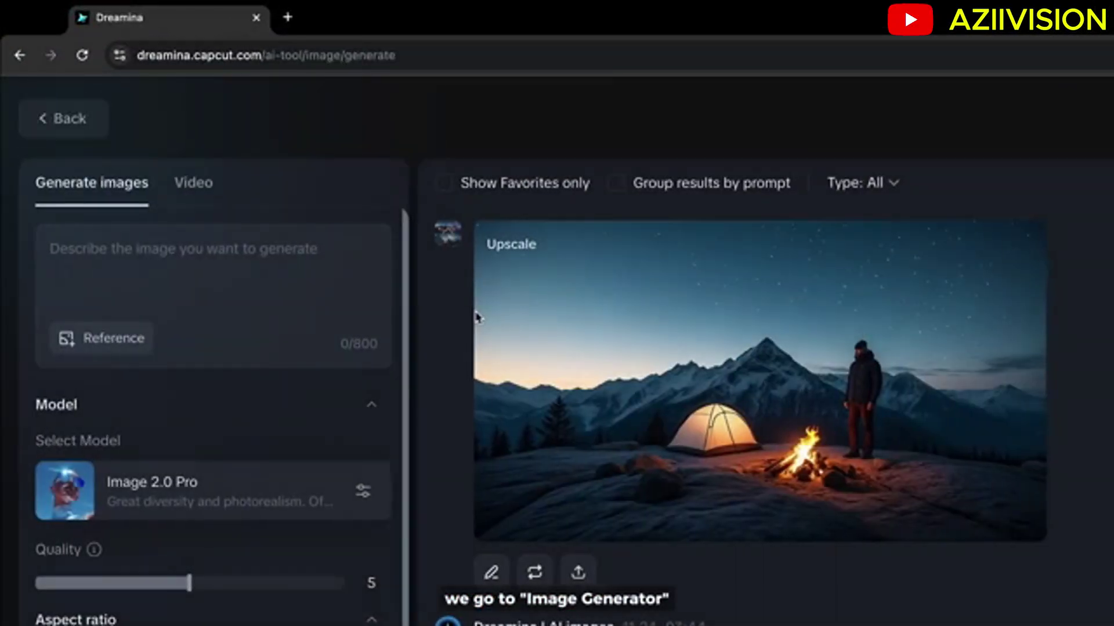
{"action": "left_click", "coordinate": [361, 275]}
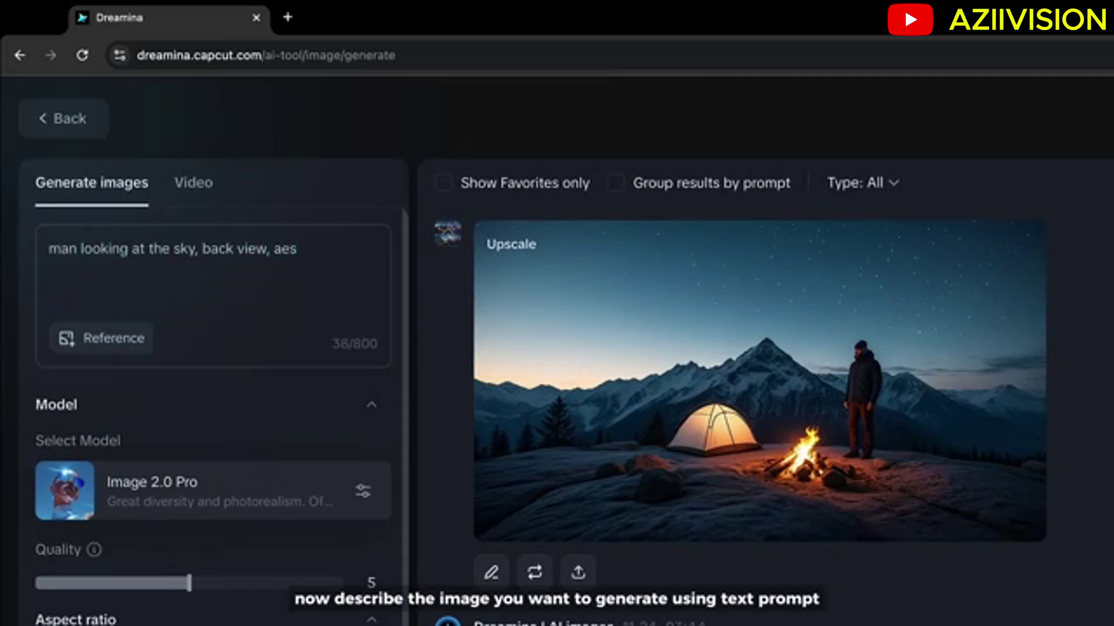
{"action": "type", "text": "foggy mountains, city with lights, shot on film, 4k, dark blue hour"}
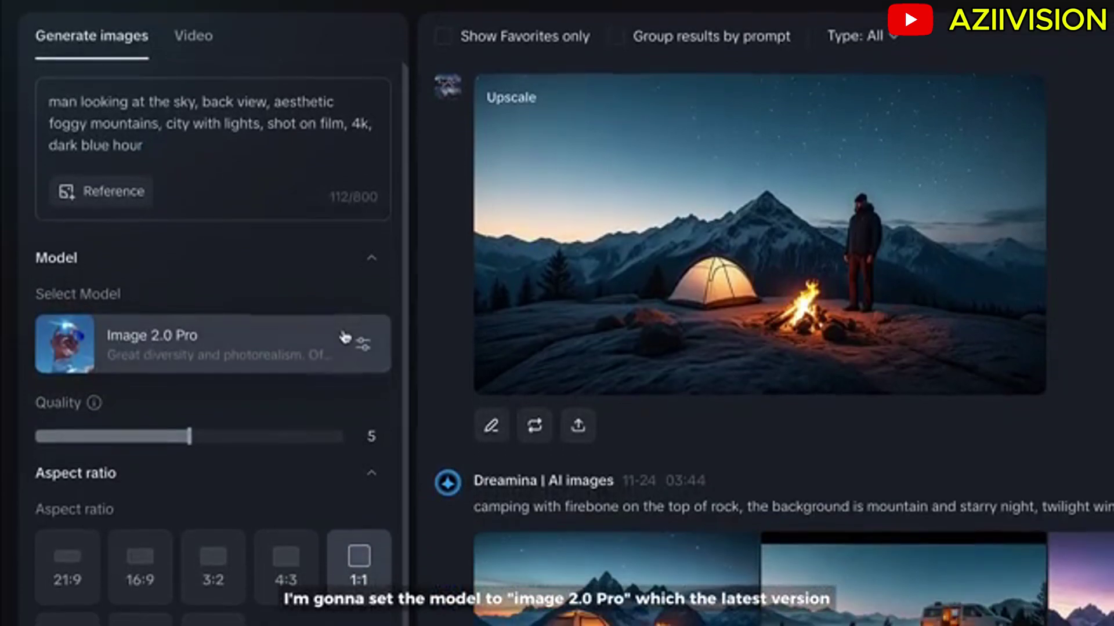
Keep Image 2.0 Pro, set quality 9 and 16:9 aspect ratio, then generate.
{"action": "left_click", "coordinate": [345, 360]}
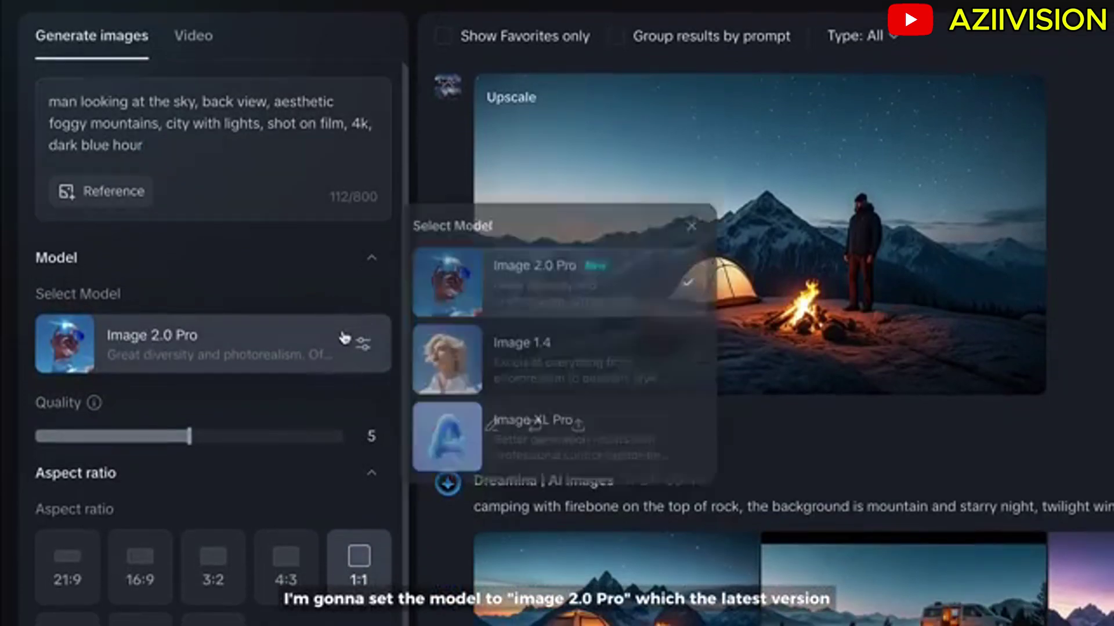
{"action": "left_click", "coordinate": [475, 297]}
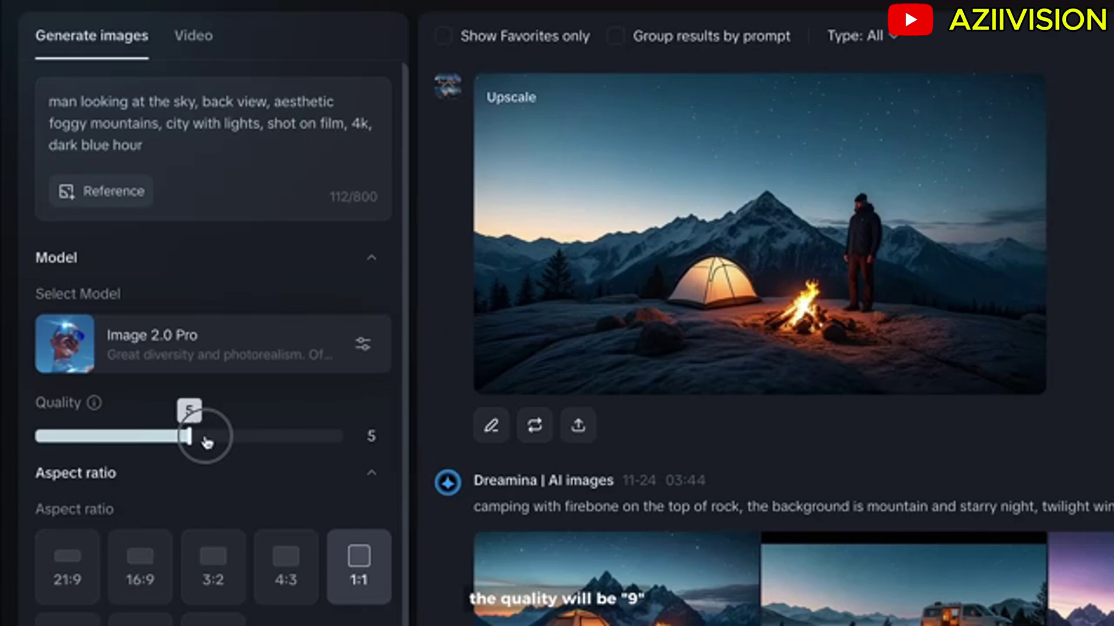
{"action": "left_click_drag", "start_coordinate": [262, 442], "coordinate": [299, 446]}
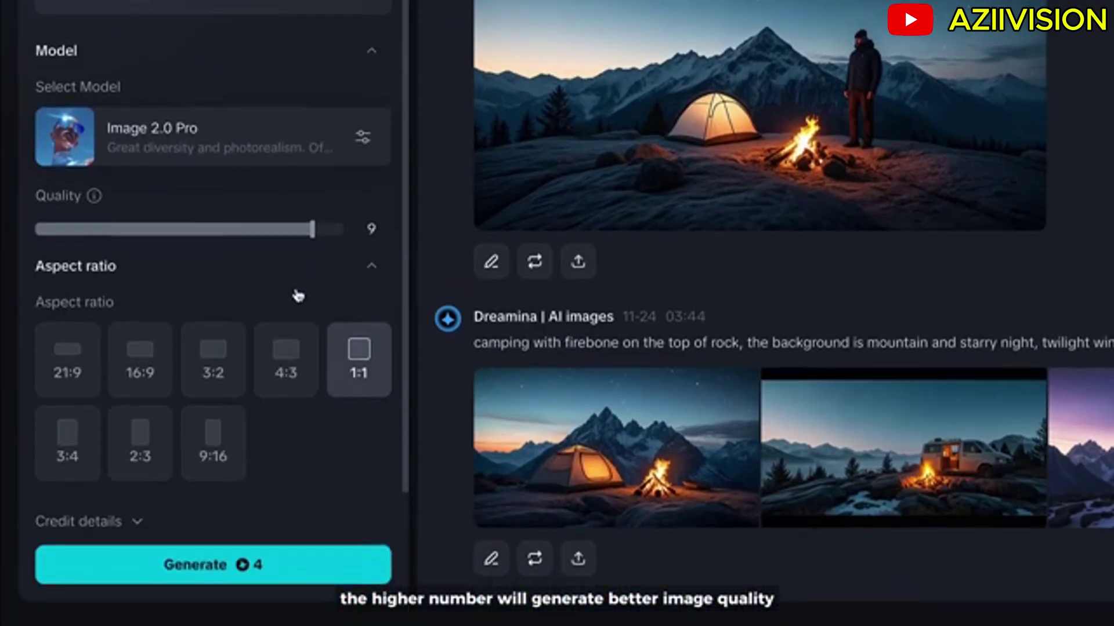
{"action": "scroll", "coordinate": [300, 287], "scroll_direction": "down", "scroll_amount": 2}
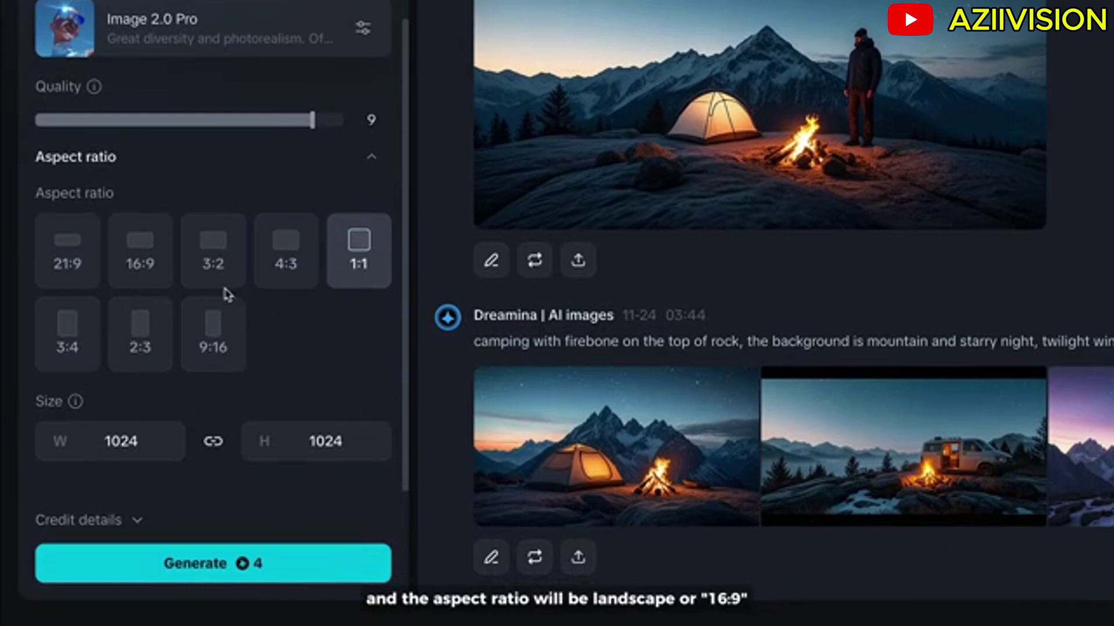
{"action": "left_click", "coordinate": [162, 277]}
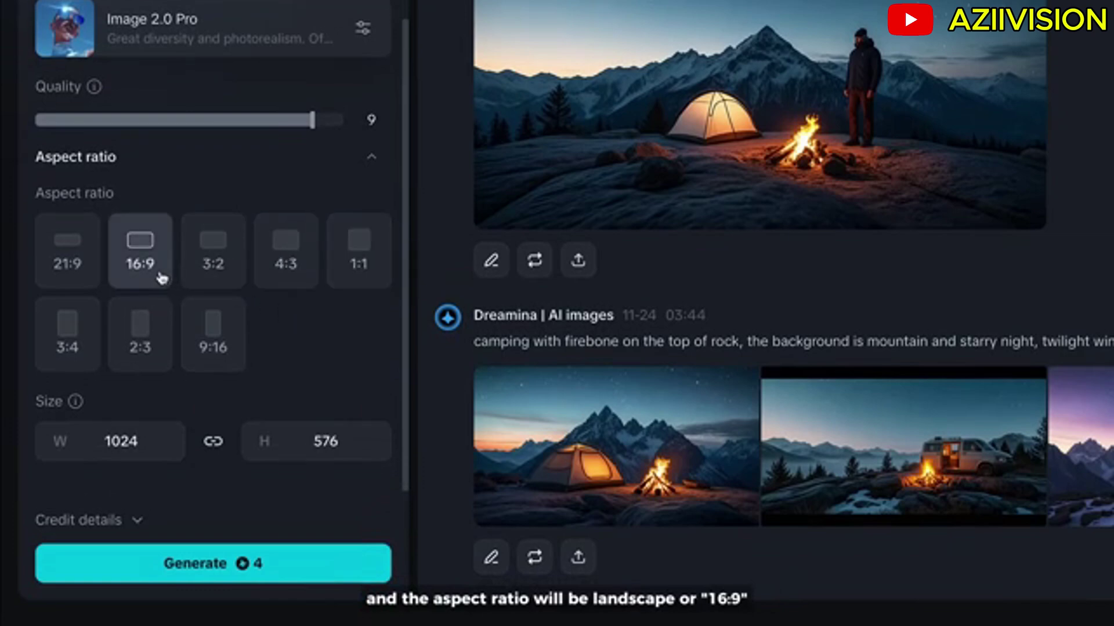
{"action": "left_click", "coordinate": [274, 574]}
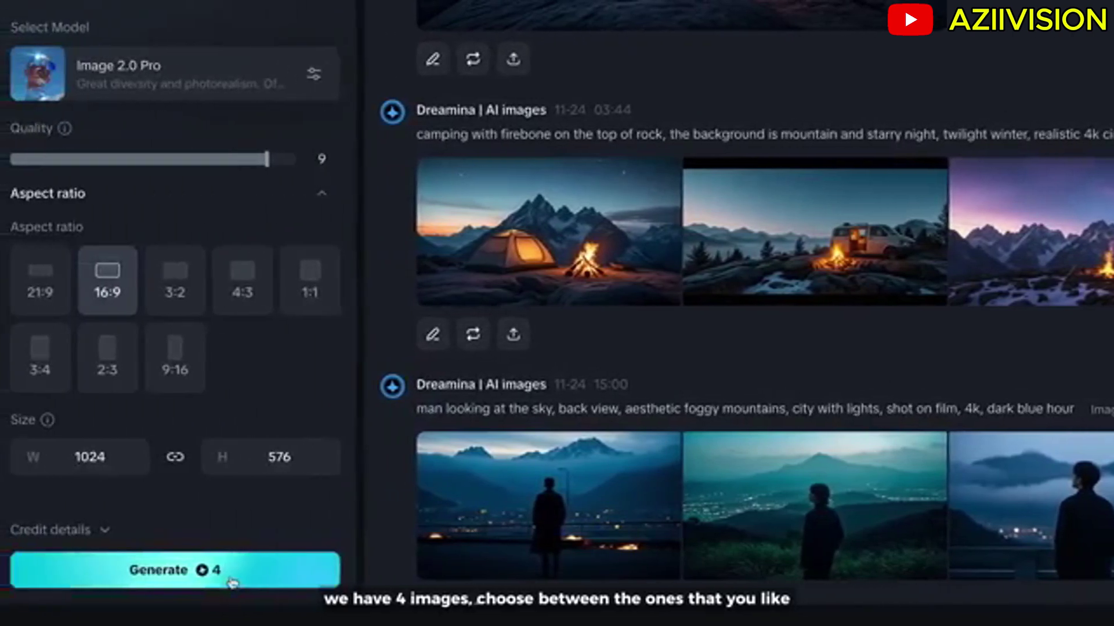
Generate a second batch of four, then HD Upscale the preferred man image.
{"action": "left_click", "coordinate": [250, 578]}
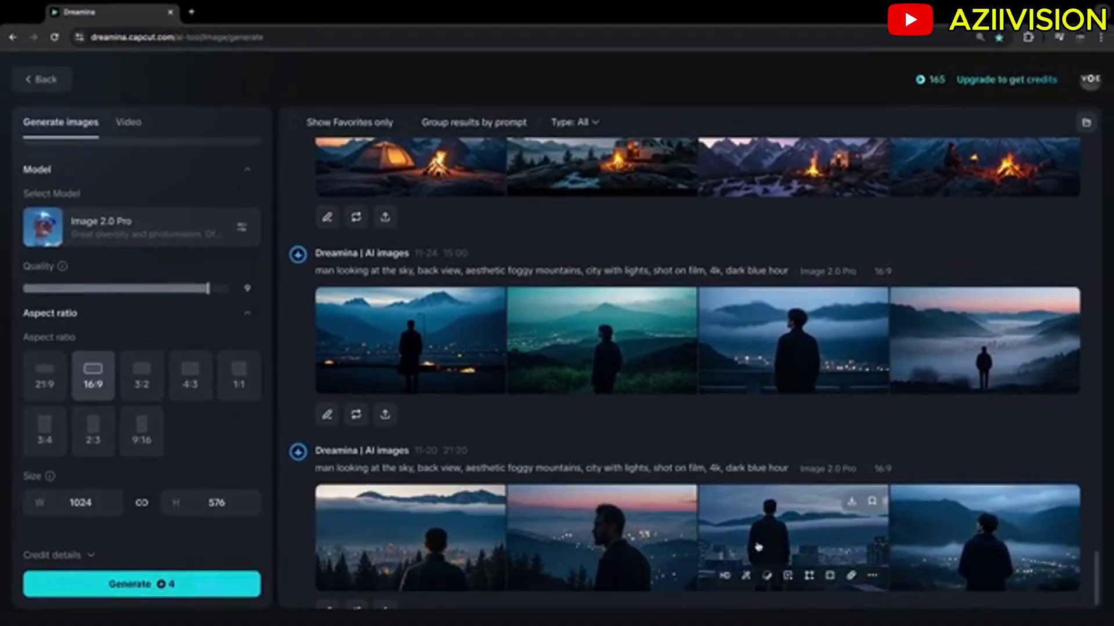
{"action": "left_click", "coordinate": [924, 544]}
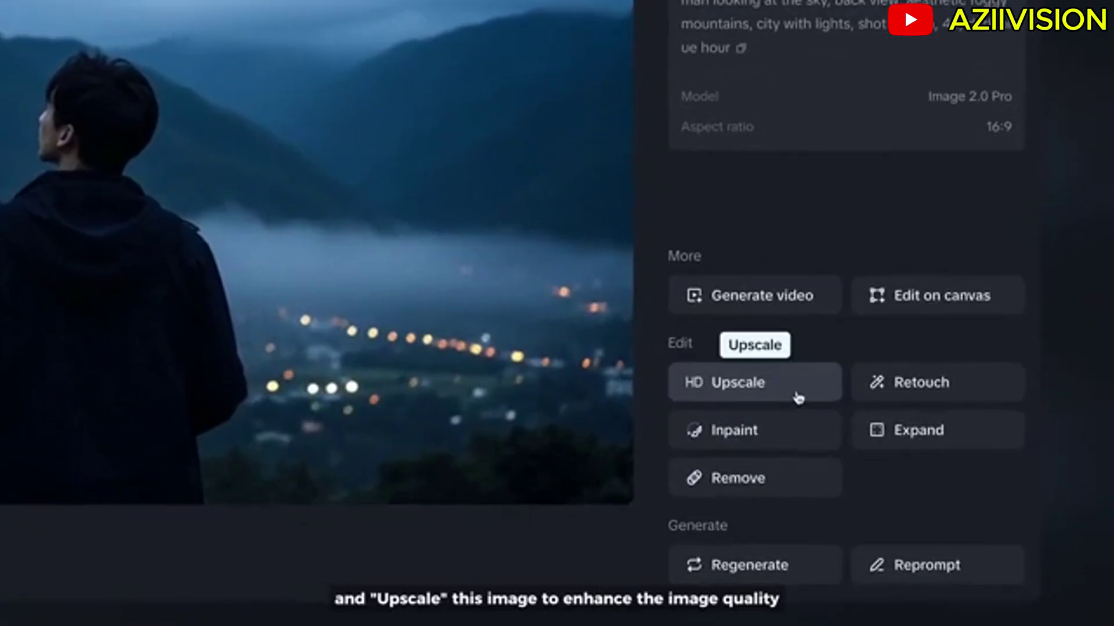
{"action": "left_click", "coordinate": [798, 398]}
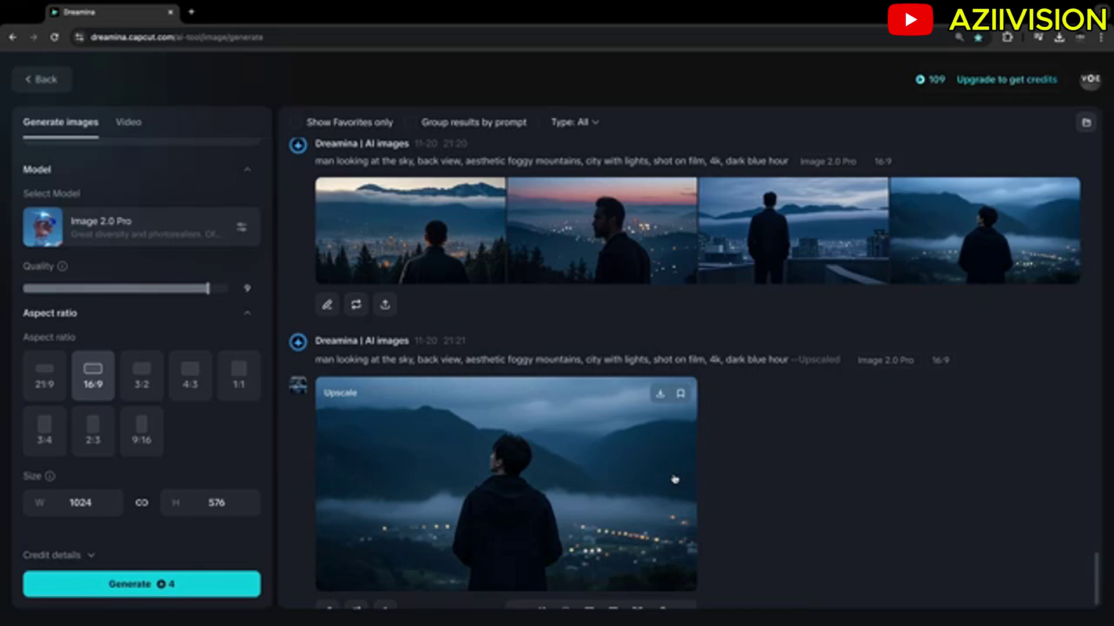
Expand the upscaled man image at 1.5x with Original ratio into four versions.
{"action": "left_click", "coordinate": [673, 477]}
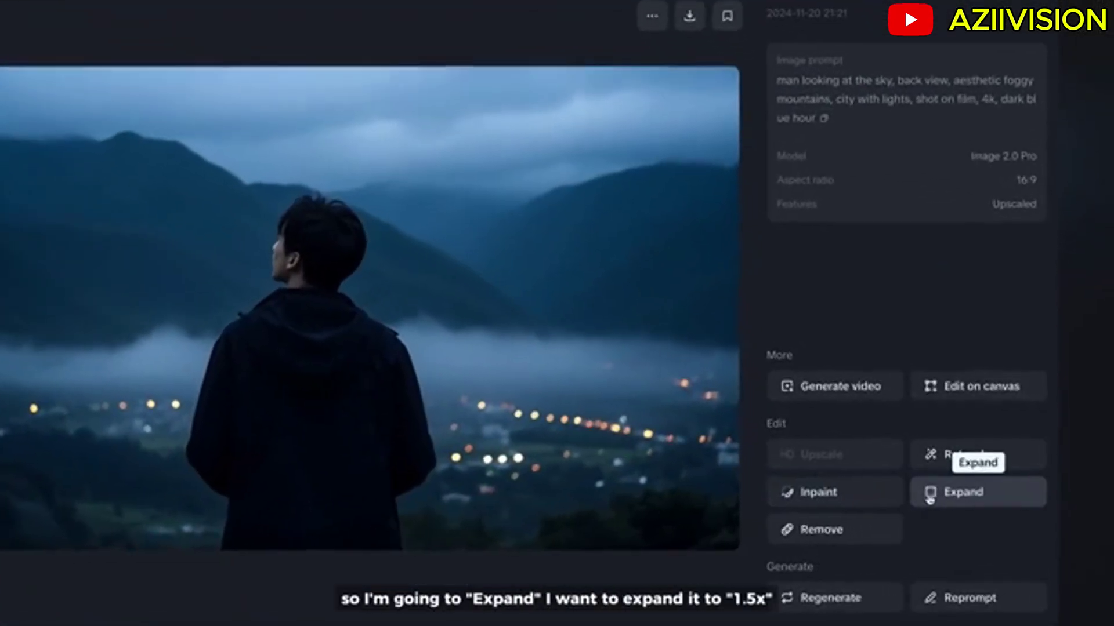
{"action": "left_click", "coordinate": [929, 498]}
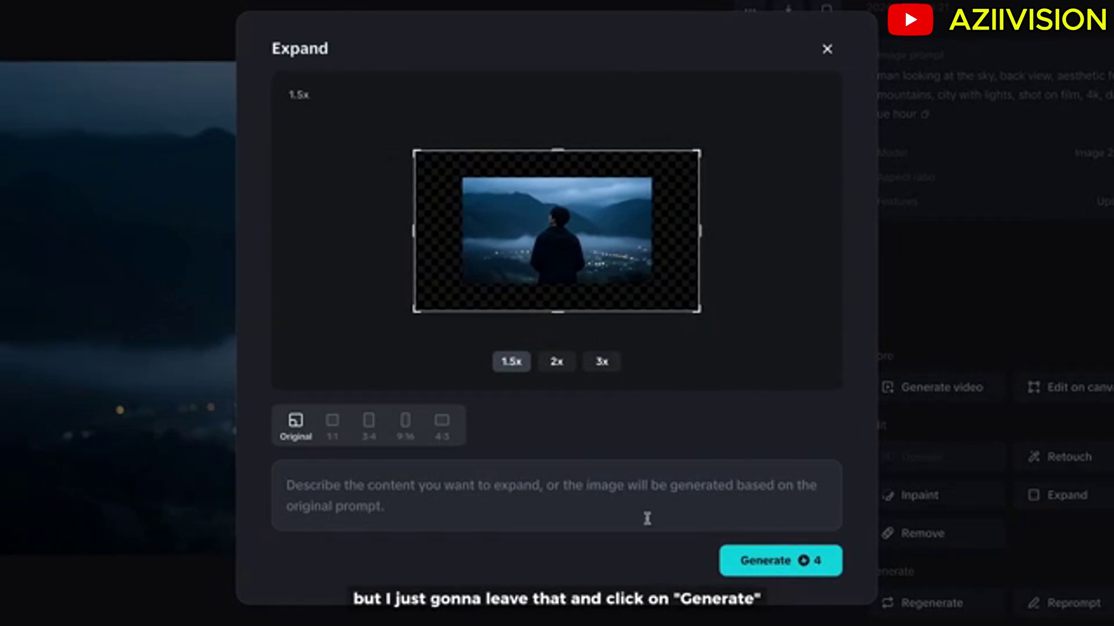
{"action": "left_click", "coordinate": [760, 562]}
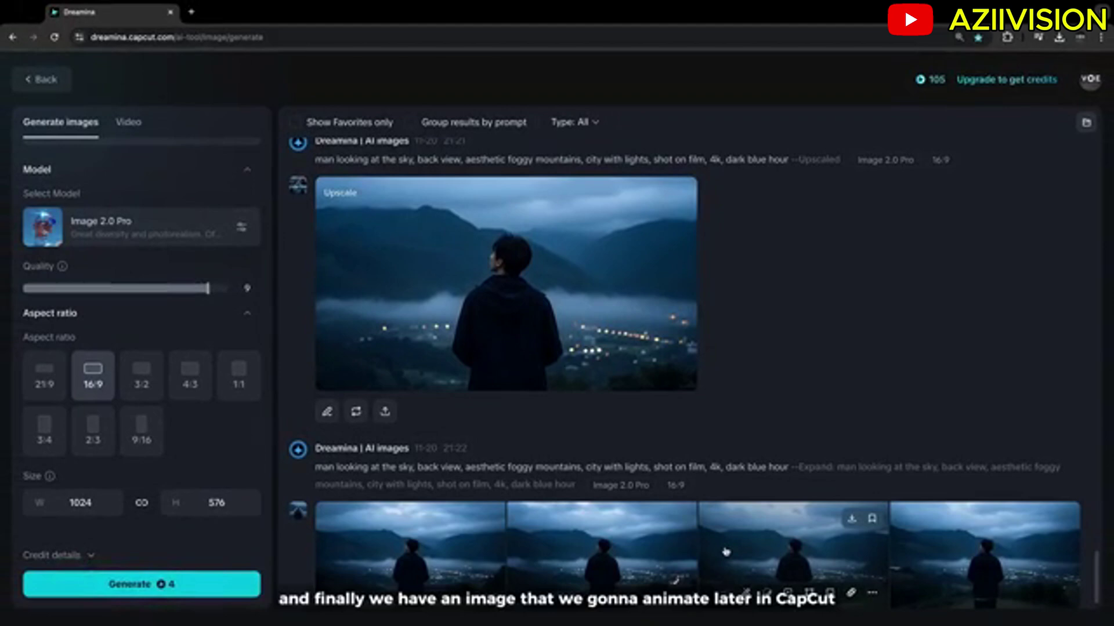
Open one 1.5x expanded foggy-valley result and send it to Edit on canvas.
{"action": "left_click", "coordinate": [630, 539]}
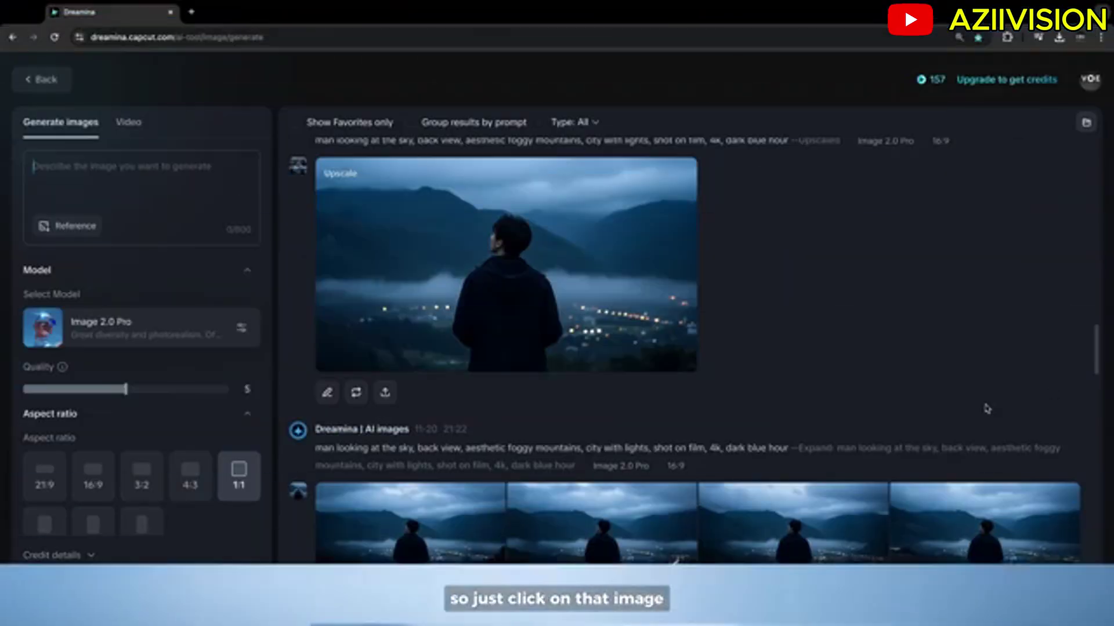
{"action": "mouse_move", "coordinate": [872, 505]}
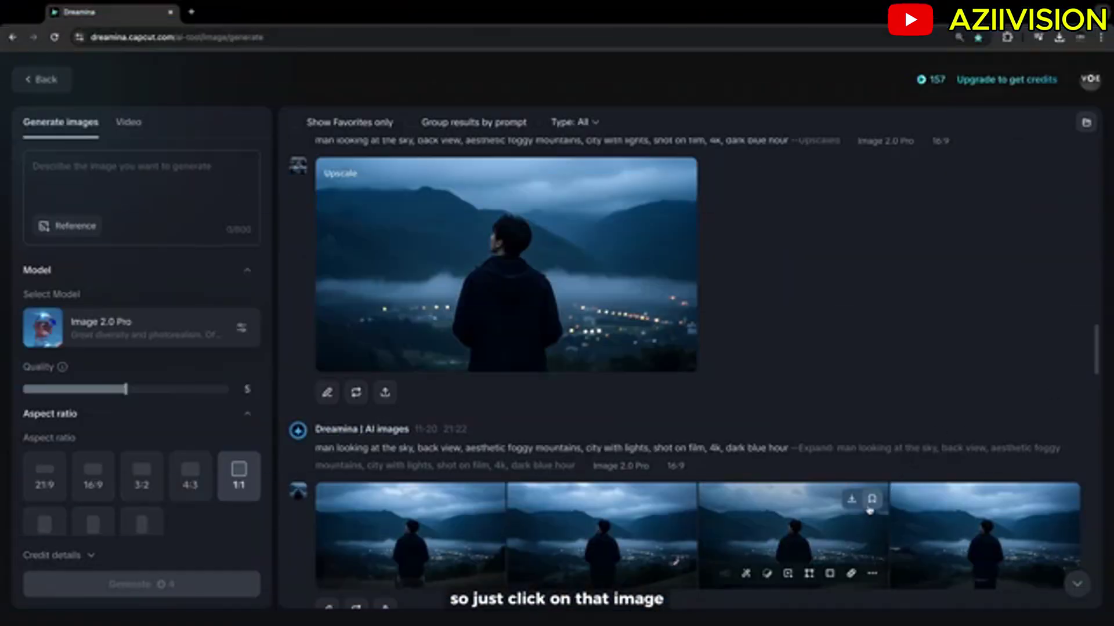
{"action": "left_click", "coordinate": [804, 534]}
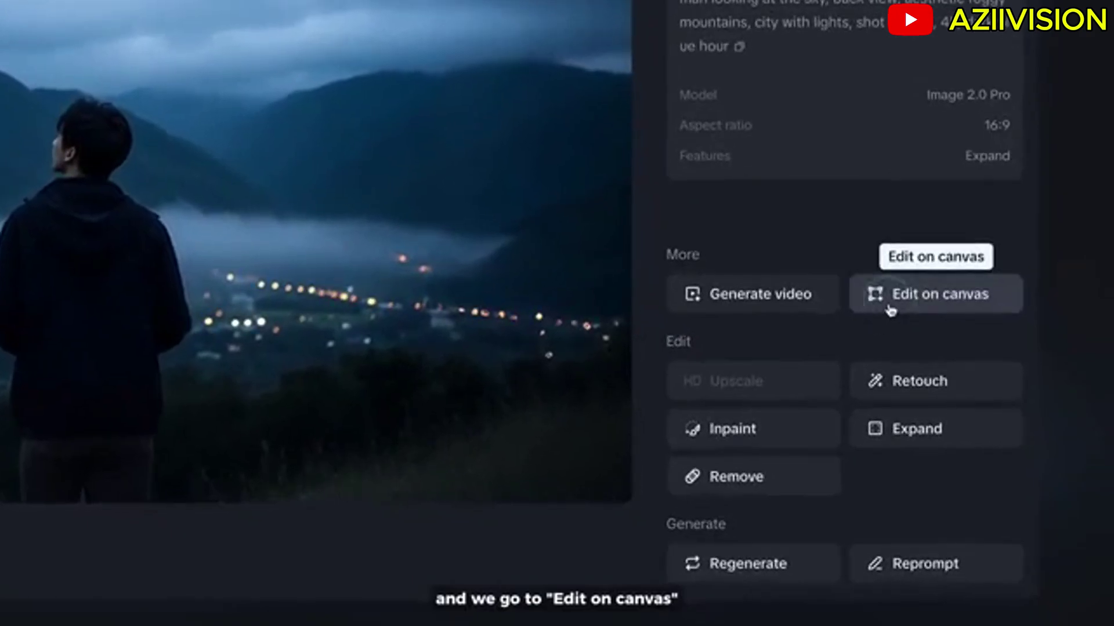
{"action": "left_click", "coordinate": [891, 311]}
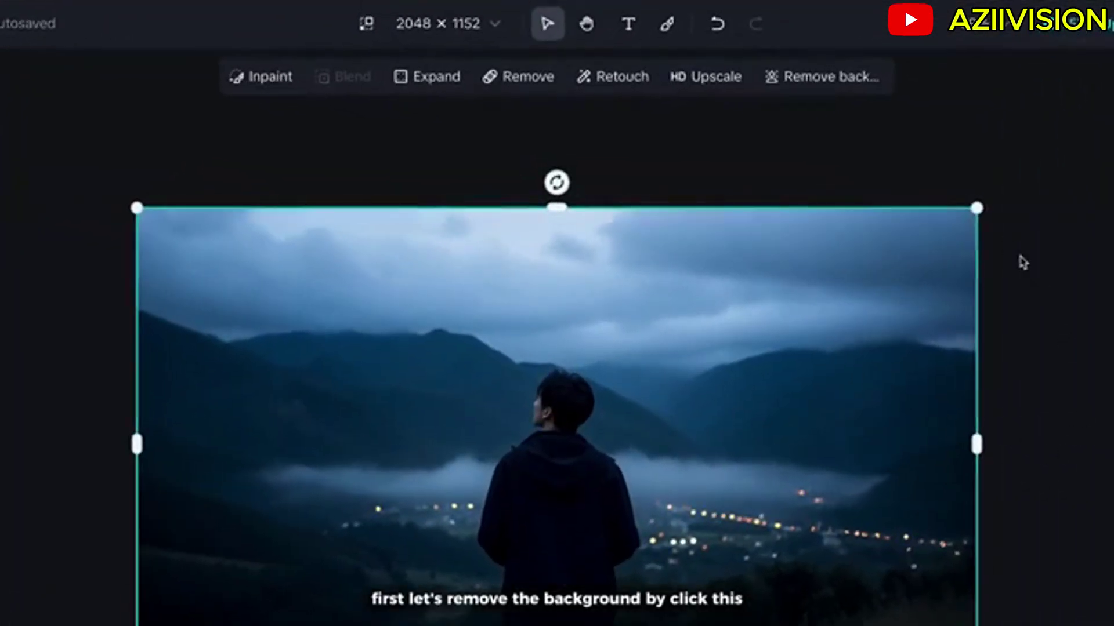
Remove the background to cut out the man and download the selected layer as a 2x PNG.
{"action": "left_click", "coordinate": [845, 88]}
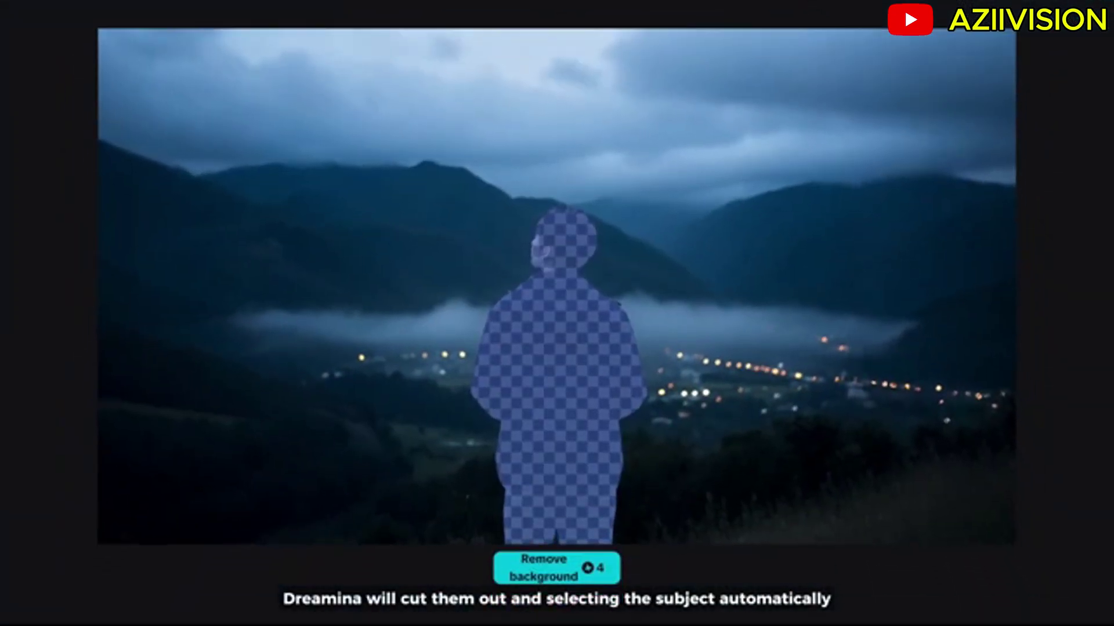
{"action": "left_click", "coordinate": [588, 573]}
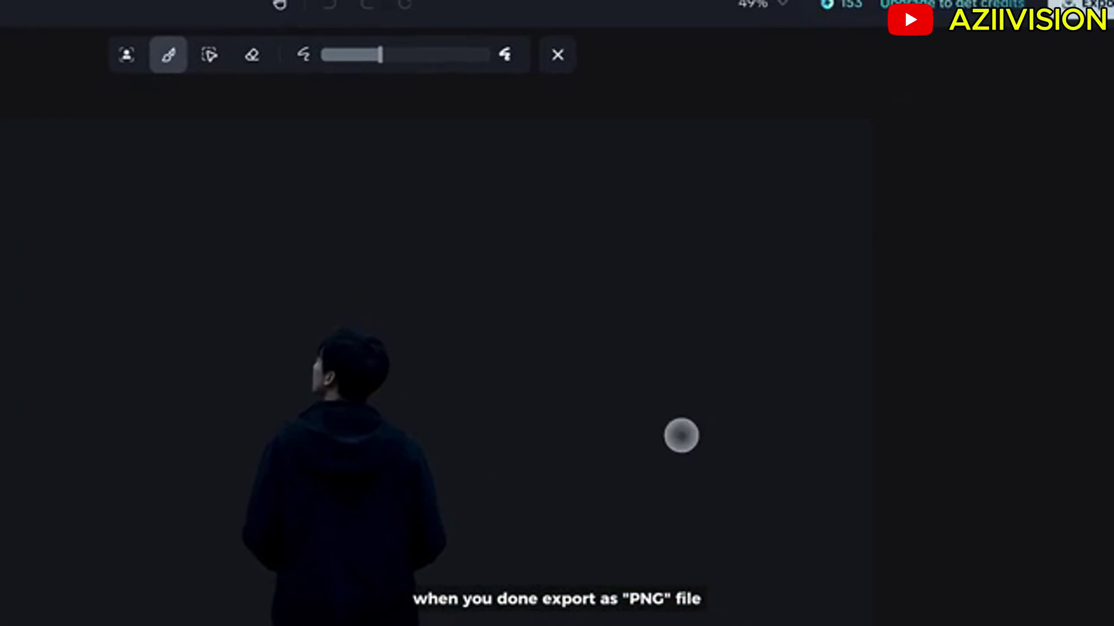
{"action": "left_click", "coordinate": [1040, 36]}
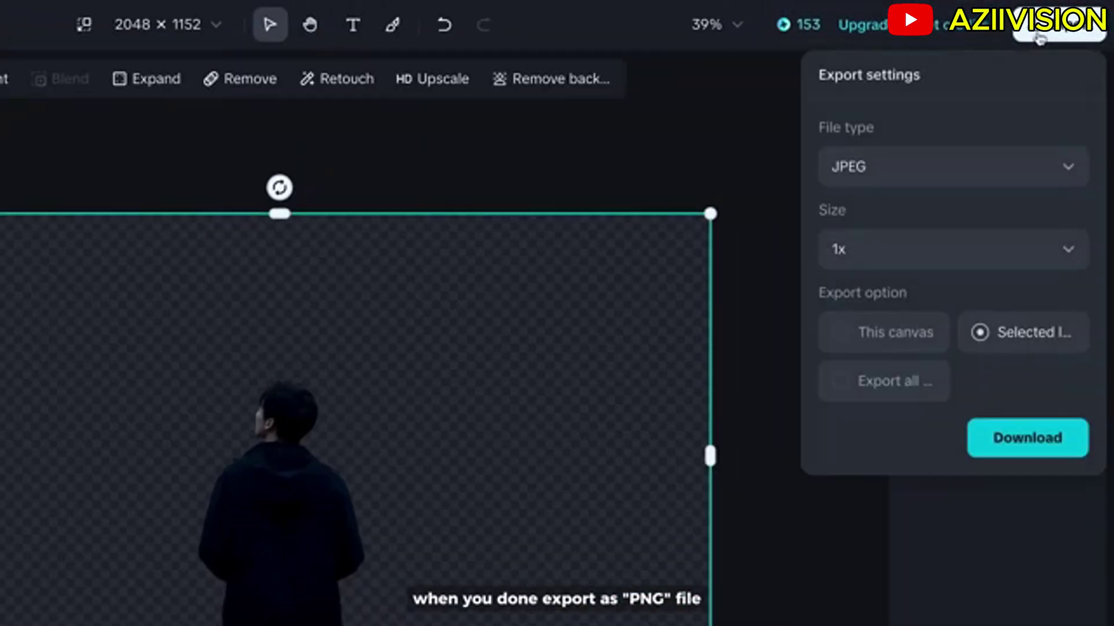
{"action": "left_click", "coordinate": [1016, 167]}
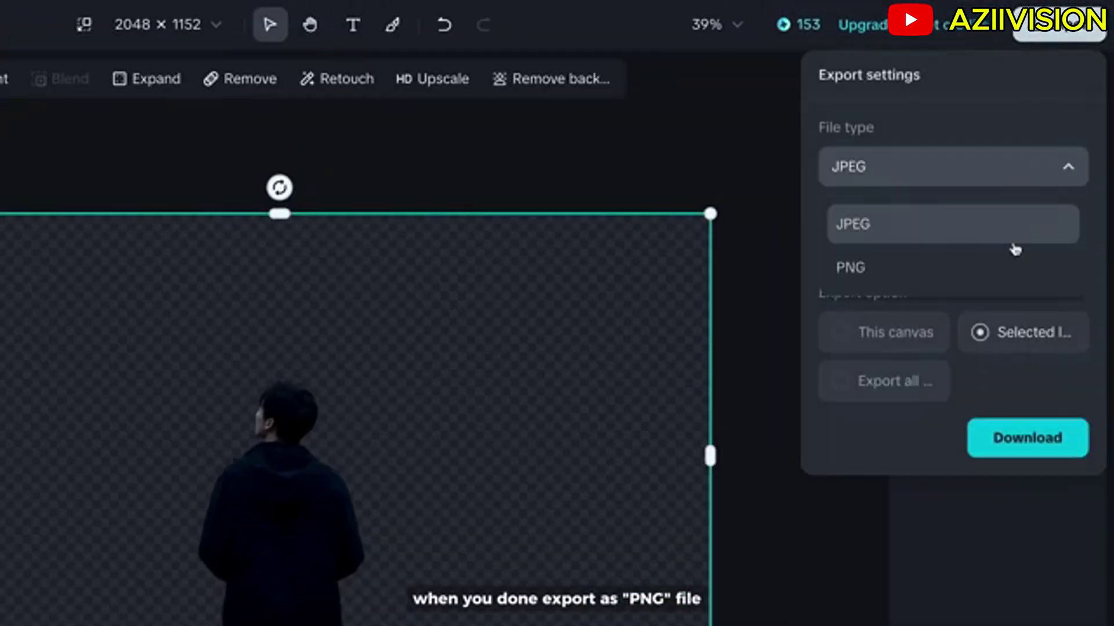
{"action": "left_click", "coordinate": [1016, 264]}
{"action": "left_click", "coordinate": [1015, 253]}
{"action": "left_click", "coordinate": [974, 347]}
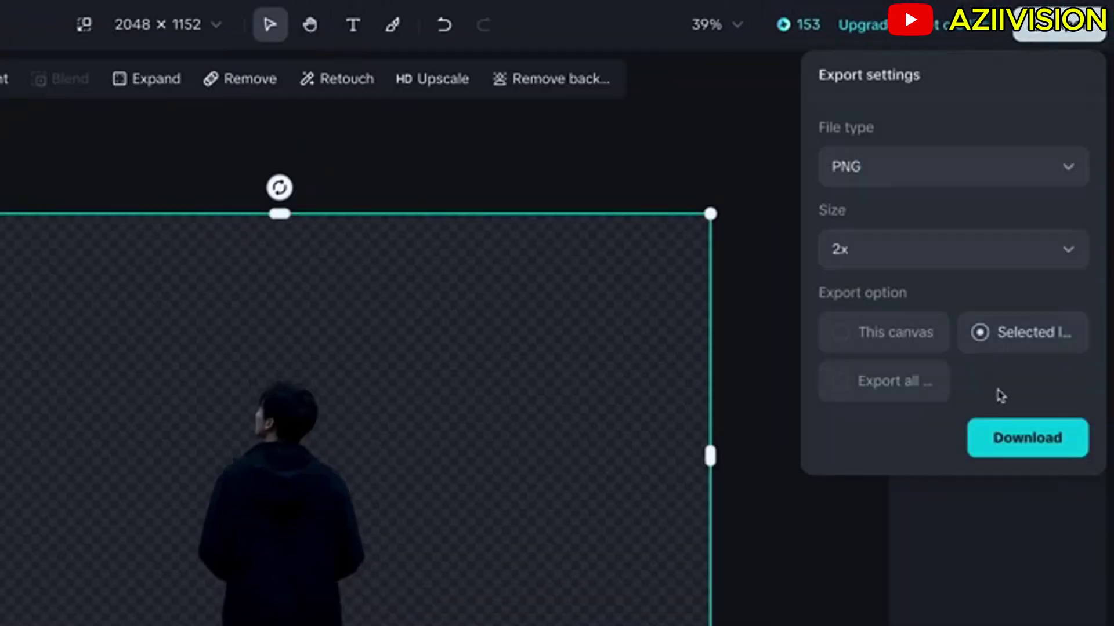
{"action": "left_click", "coordinate": [1009, 434]}
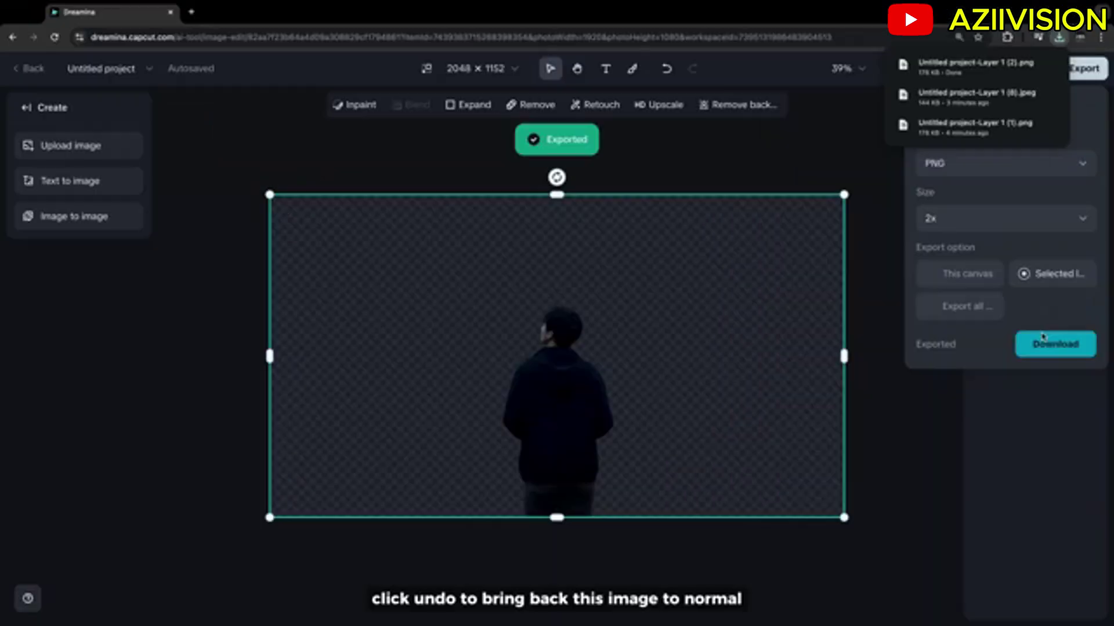
Undo the cutout, then brush over the man with a larger brush and remove him from the valley.
{"action": "left_click", "coordinate": [667, 71]}
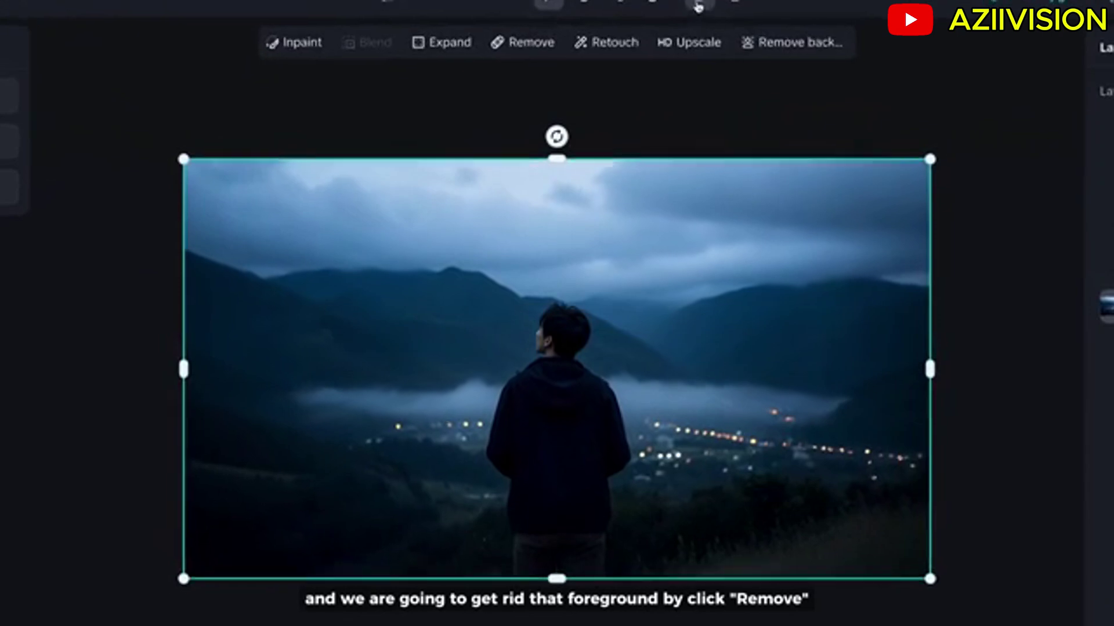
{"action": "left_click", "coordinate": [550, 38]}
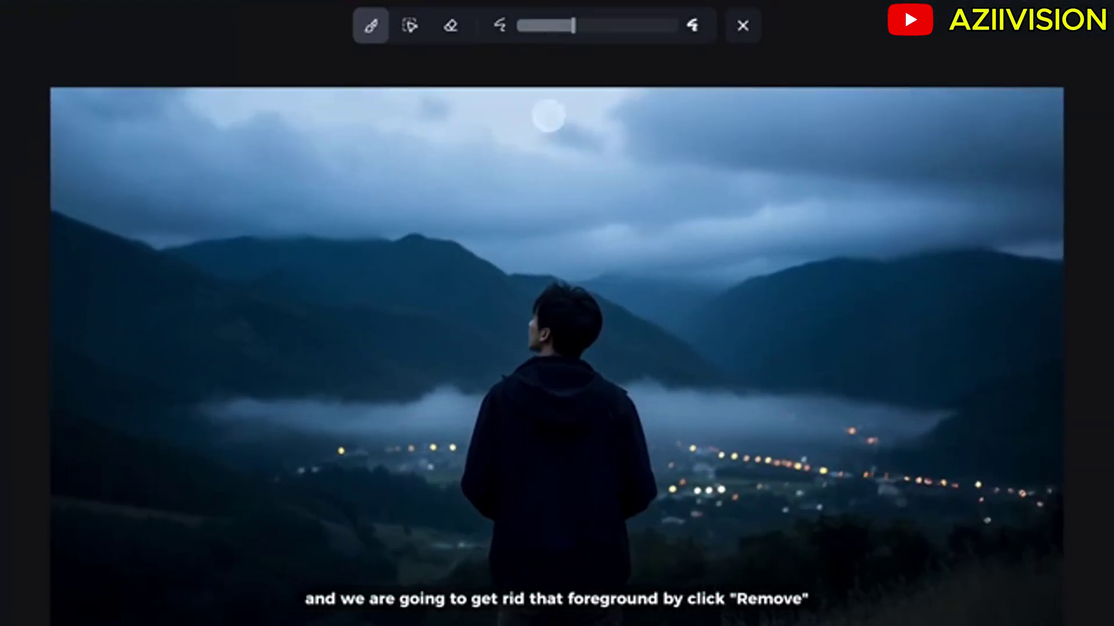
{"action": "mouse_move", "coordinate": [515, 554]}
{"action": "left_mouse_down"}
{"action": "mouse_move", "coordinate": [496, 436]}
{"action": "mouse_move", "coordinate": [516, 327]}
{"action": "mouse_move", "coordinate": [536, 292]}
{"action": "left_mouse_up"}
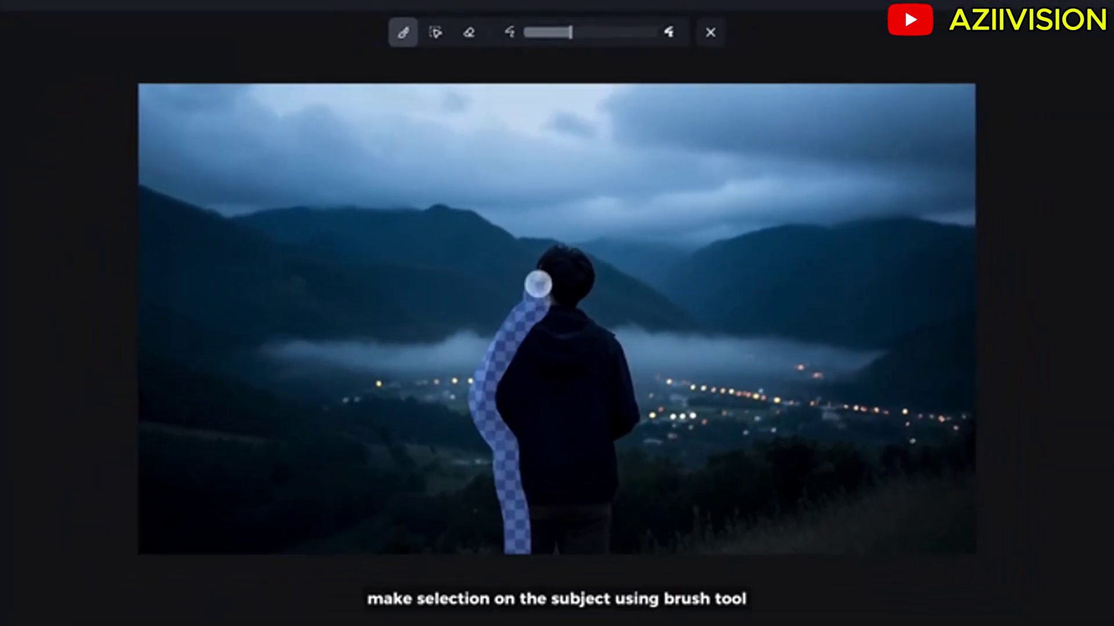
{"action": "left_click_drag", "start_coordinate": [570, 32], "coordinate": [594, 32]}
{"action": "mouse_move", "coordinate": [560, 258]}
{"action": "left_mouse_down"}
{"action": "mouse_move", "coordinate": [602, 428]}
{"action": "mouse_move", "coordinate": [583, 538]}
{"action": "left_mouse_up"}
{"action": "mouse_move", "coordinate": [505, 396]}
{"action": "left_mouse_down"}
{"action": "mouse_move", "coordinate": [555, 309]}
{"action": "mouse_move", "coordinate": [562, 536]}
{"action": "mouse_move", "coordinate": [534, 402]}
{"action": "mouse_move", "coordinate": [552, 371]}
{"action": "left_mouse_up"}
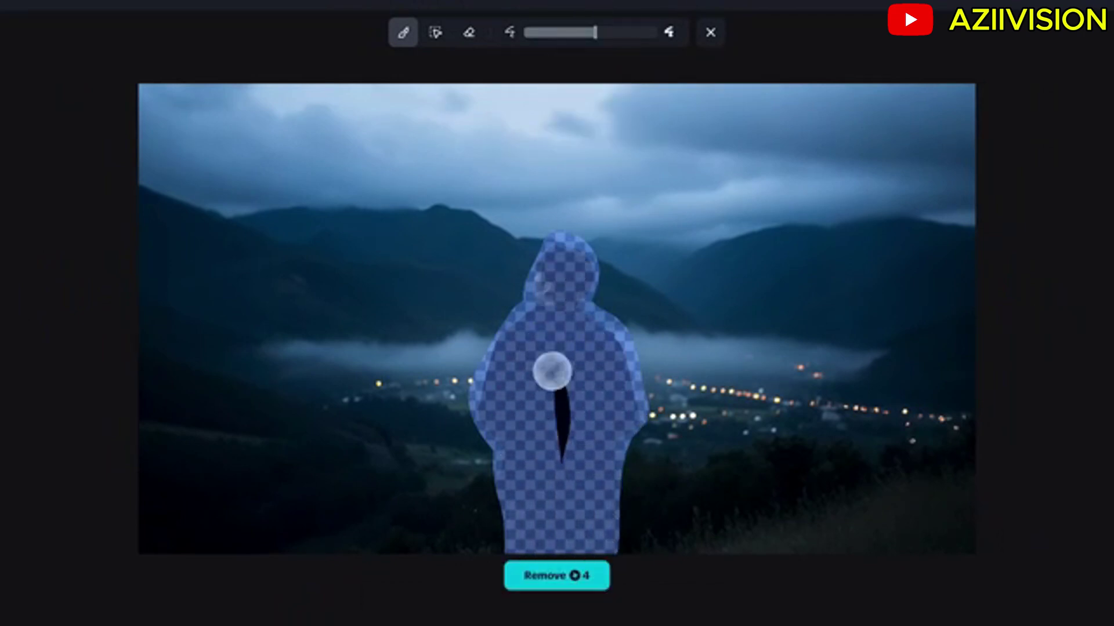
{"action": "left_click", "coordinate": [551, 587]}
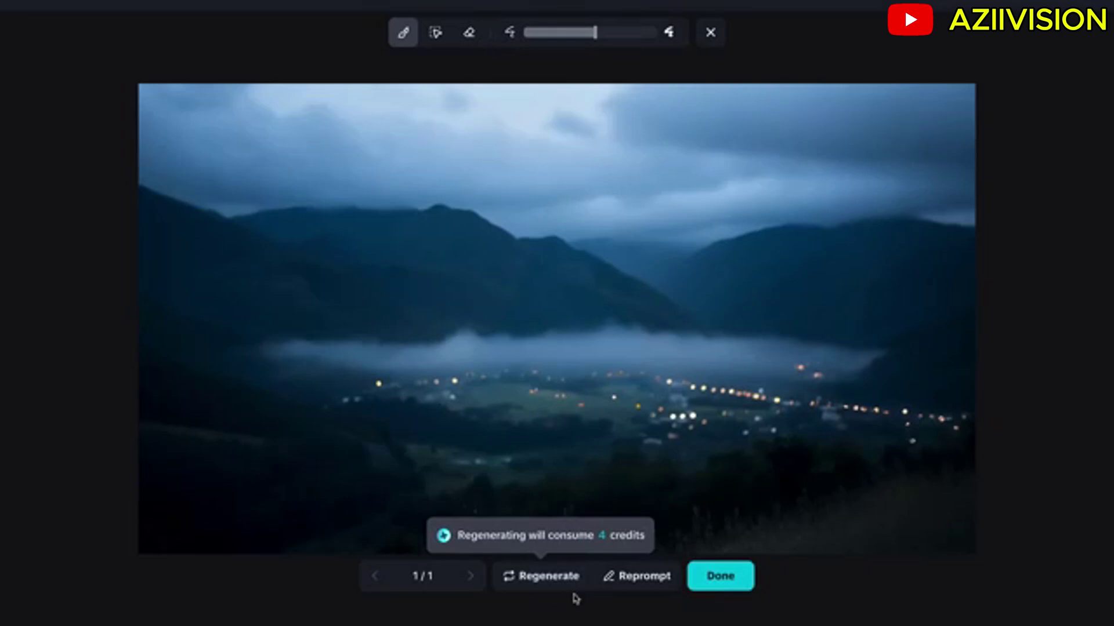
{"action": "left_click", "coordinate": [691, 586]}
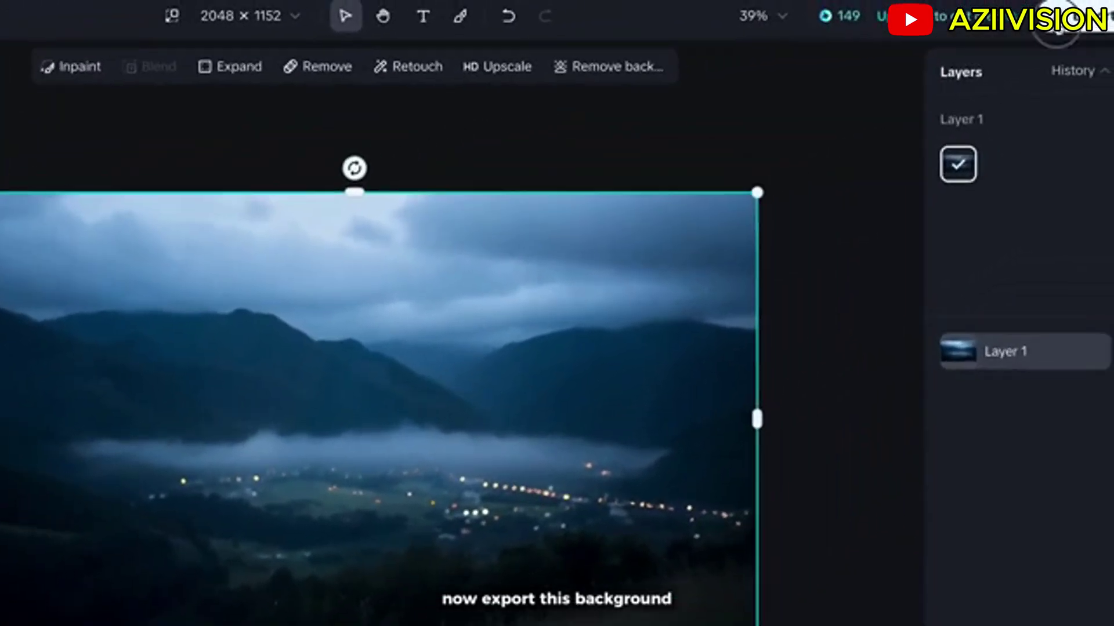
Export the empty landscape as a 2x JPEG.
{"action": "left_click", "coordinate": [1056, 26]}
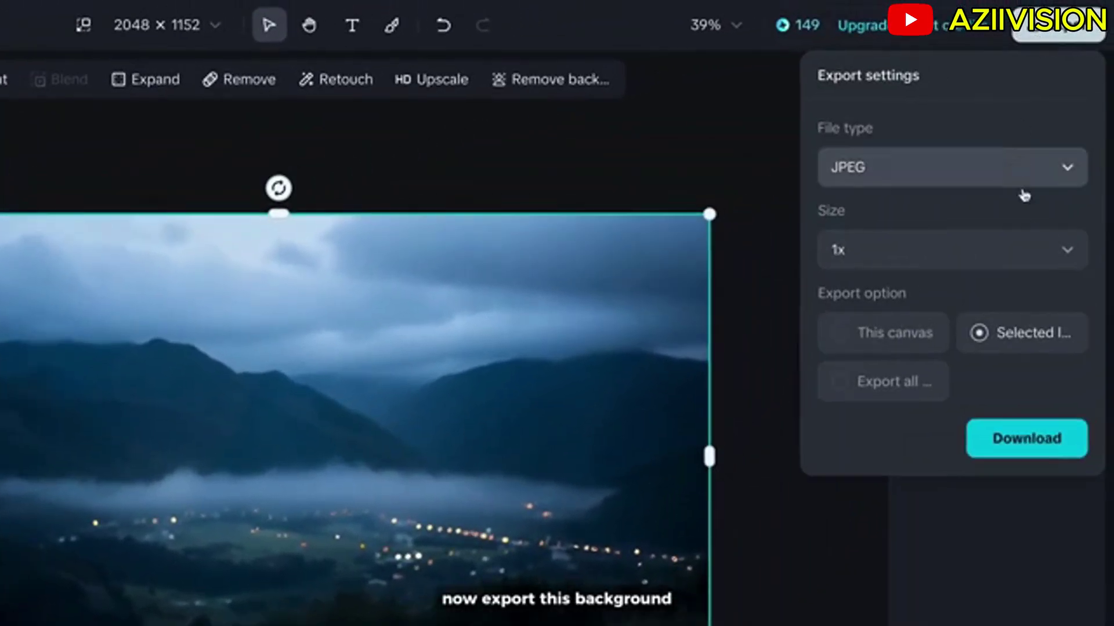
{"action": "left_click", "coordinate": [1057, 240]}
{"action": "left_click", "coordinate": [1044, 313]}
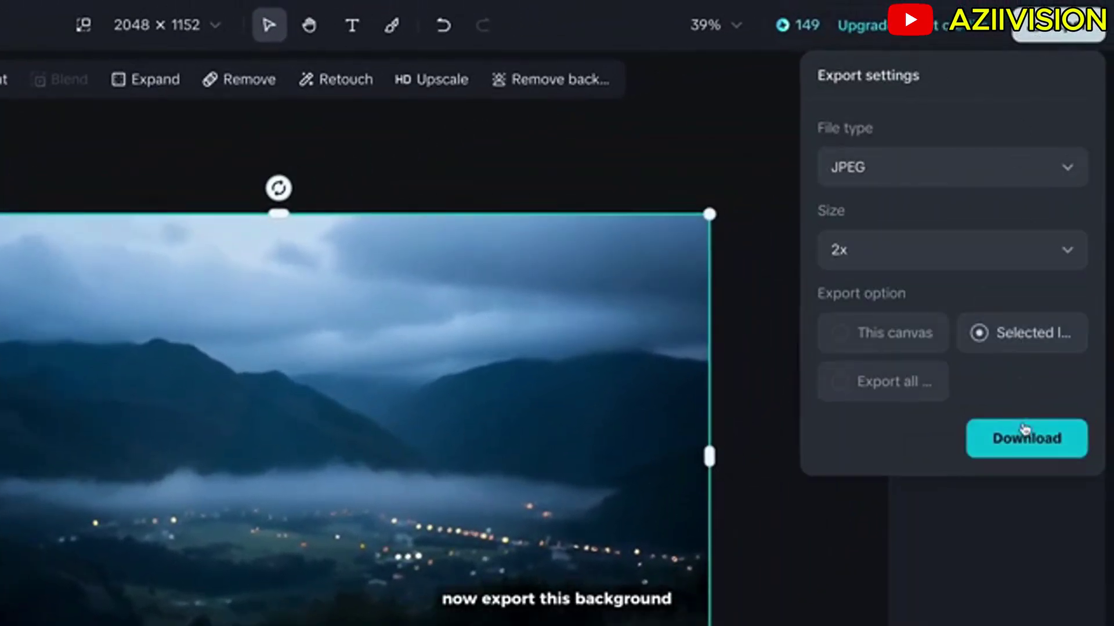
{"action": "left_click", "coordinate": [1024, 430]}
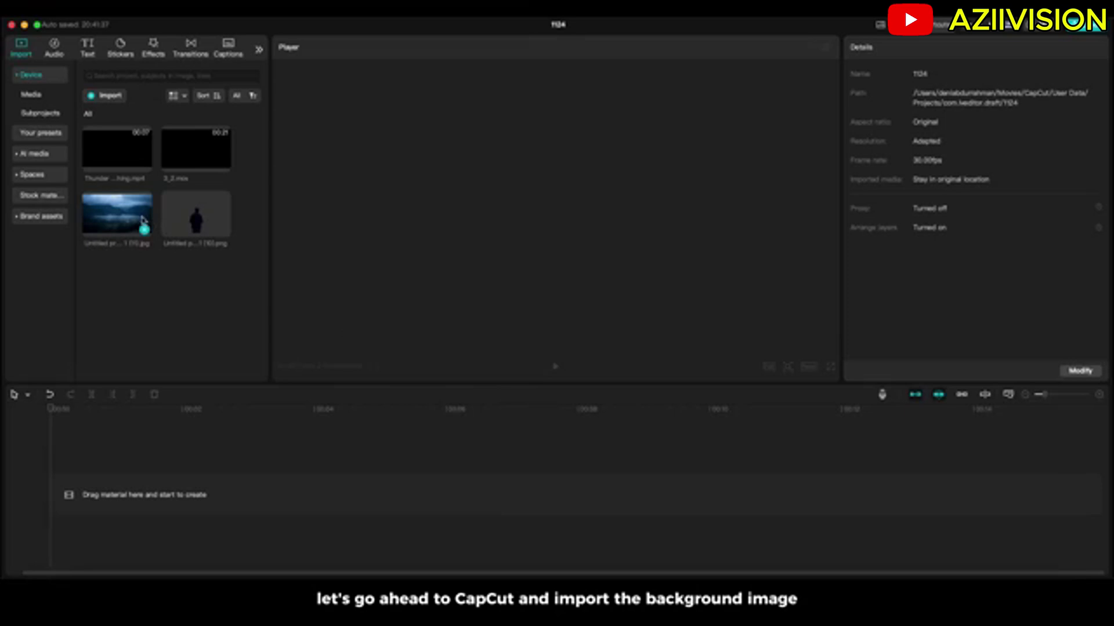
Place the valley background at about 6 s and the man cutout above it, matched in length.
{"action": "left_click_drag", "start_coordinate": [110, 403], "coordinate": [84, 486]}
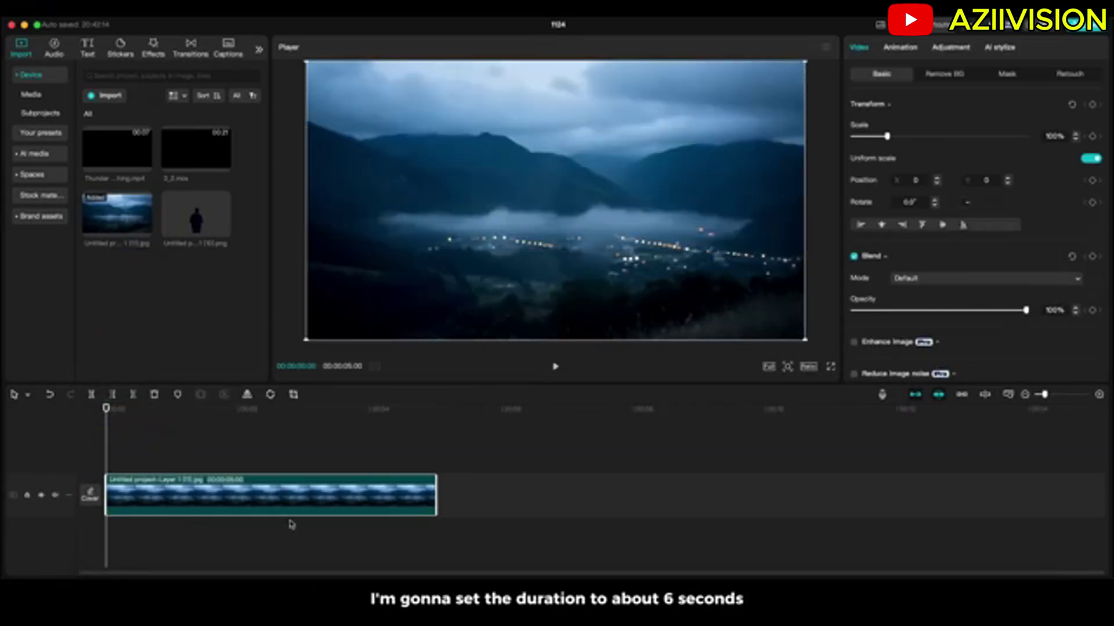
{"action": "left_click_drag", "start_coordinate": [435, 508], "coordinate": [492, 517]}
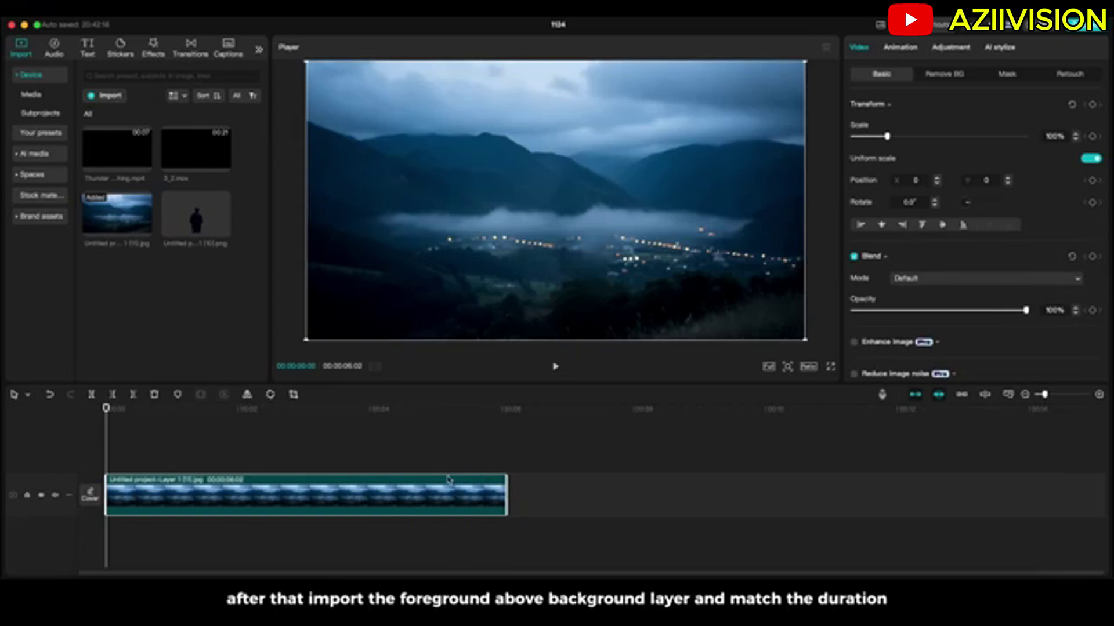
{"action": "left_click_drag", "start_coordinate": [186, 219], "coordinate": [147, 469]}
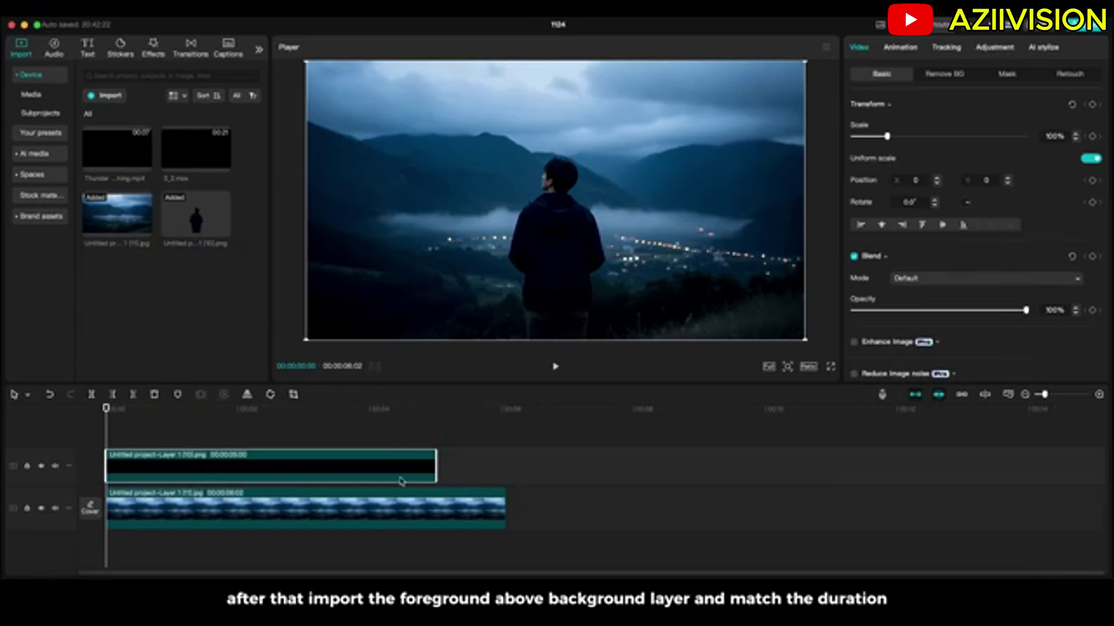
{"action": "left_click_drag", "start_coordinate": [436, 475], "coordinate": [505, 476]}
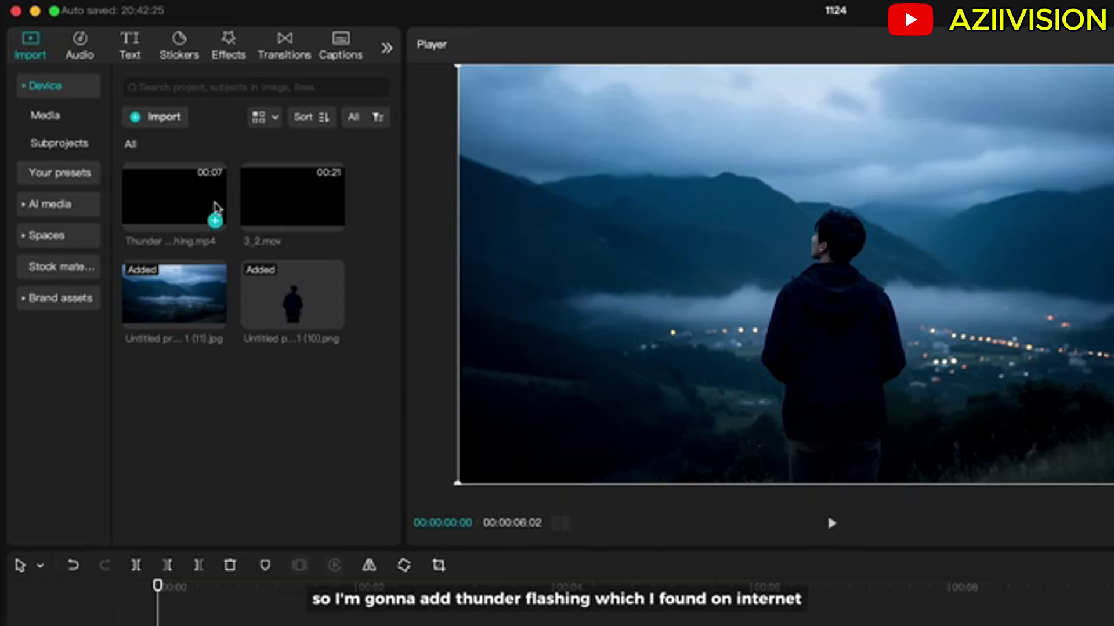
Add Thunder Flashing.mp4 on a track between the man cutout and the valley background.
{"action": "left_click_drag", "start_coordinate": [205, 195], "coordinate": [154, 625]}
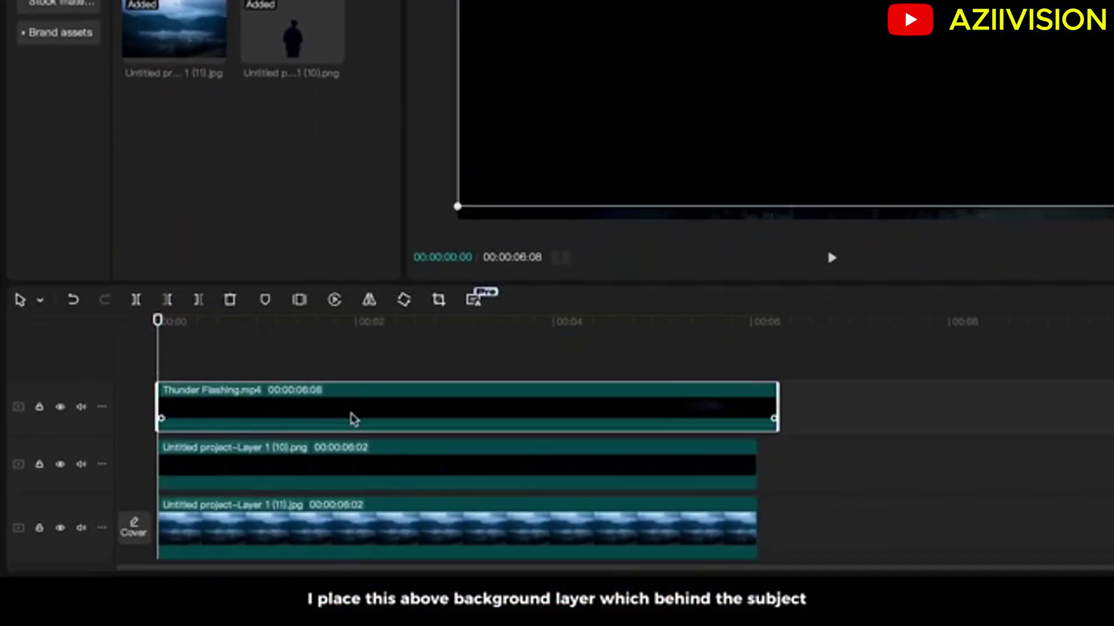
{"action": "left_click_drag", "start_coordinate": [354, 419], "coordinate": [341, 494]}
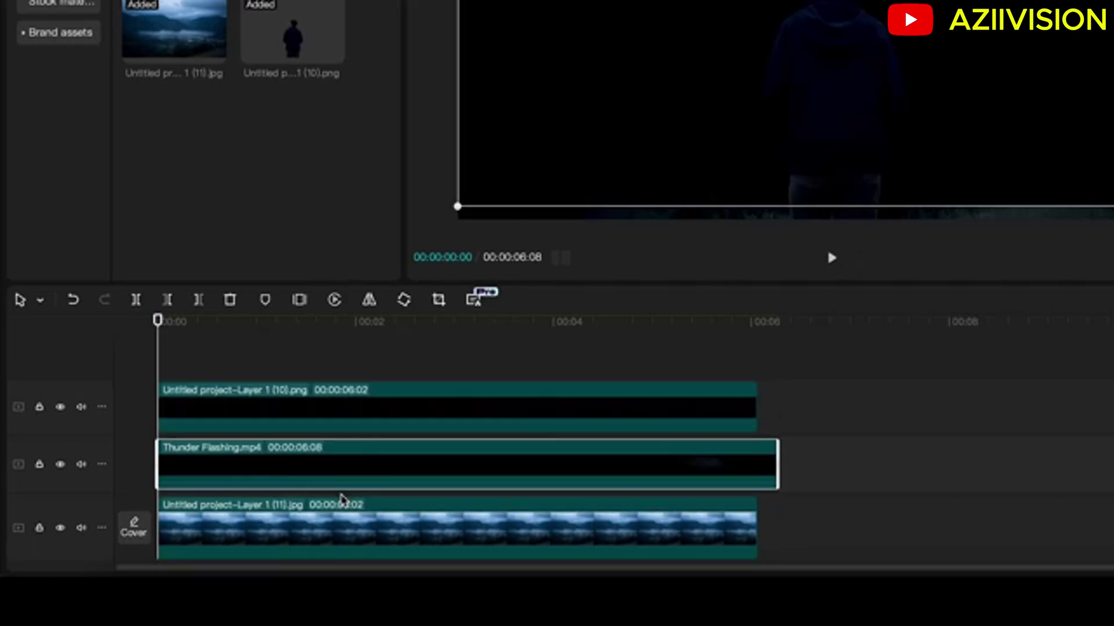
Give the Thunder Flashing overlay Screen blend, 132% scale, Y 496, and trim it to end at 6:02.
{"action": "key", "text": "space"}
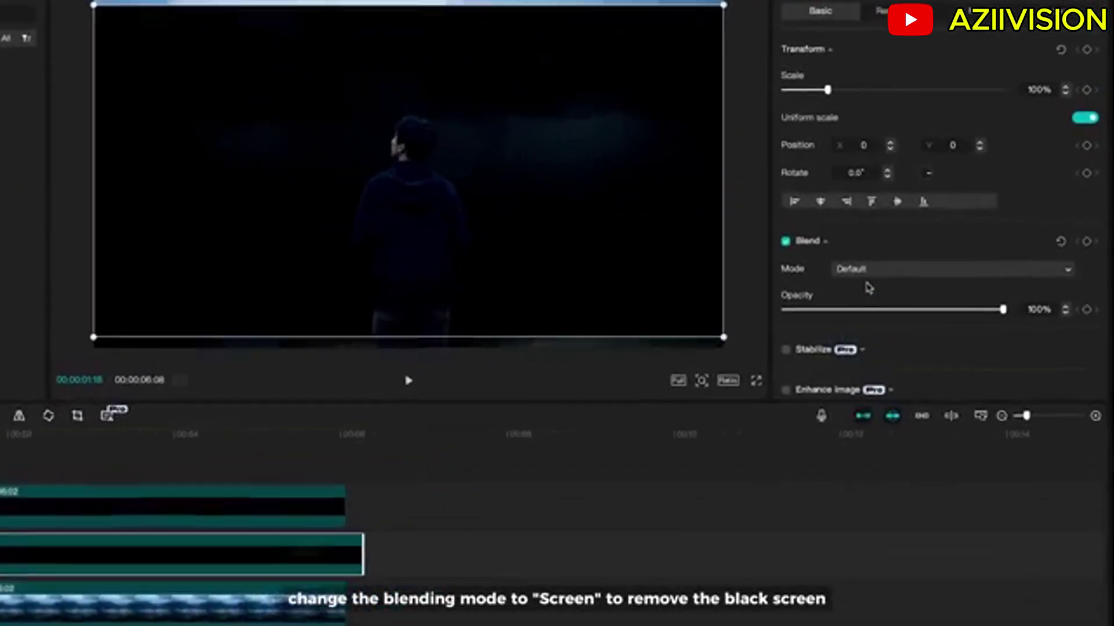
{"action": "left_click", "coordinate": [893, 275]}
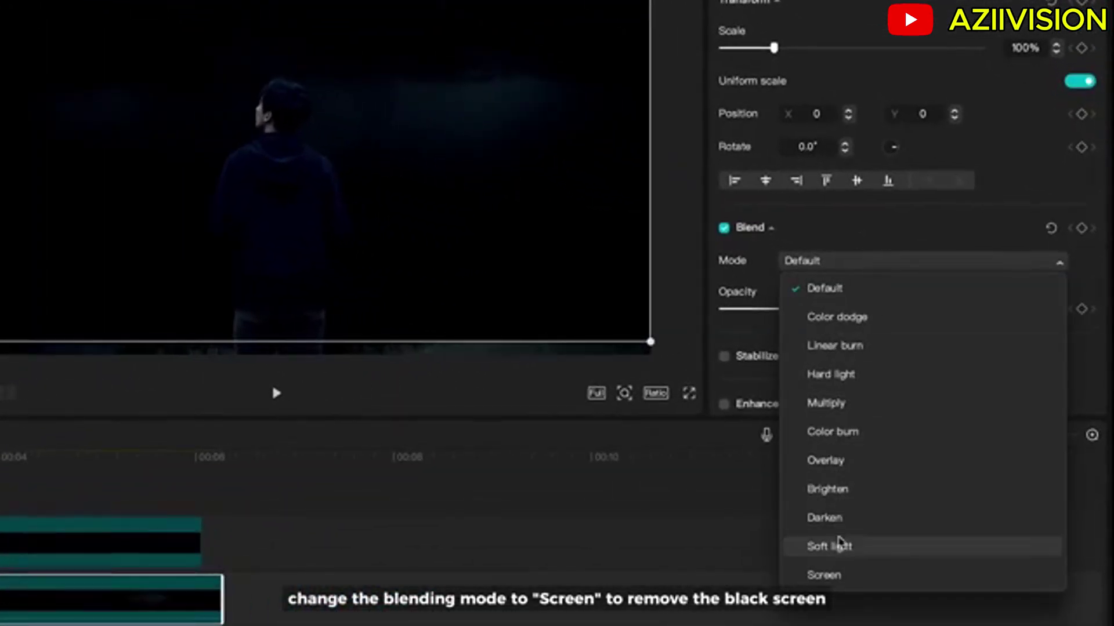
{"action": "left_click", "coordinate": [837, 573]}
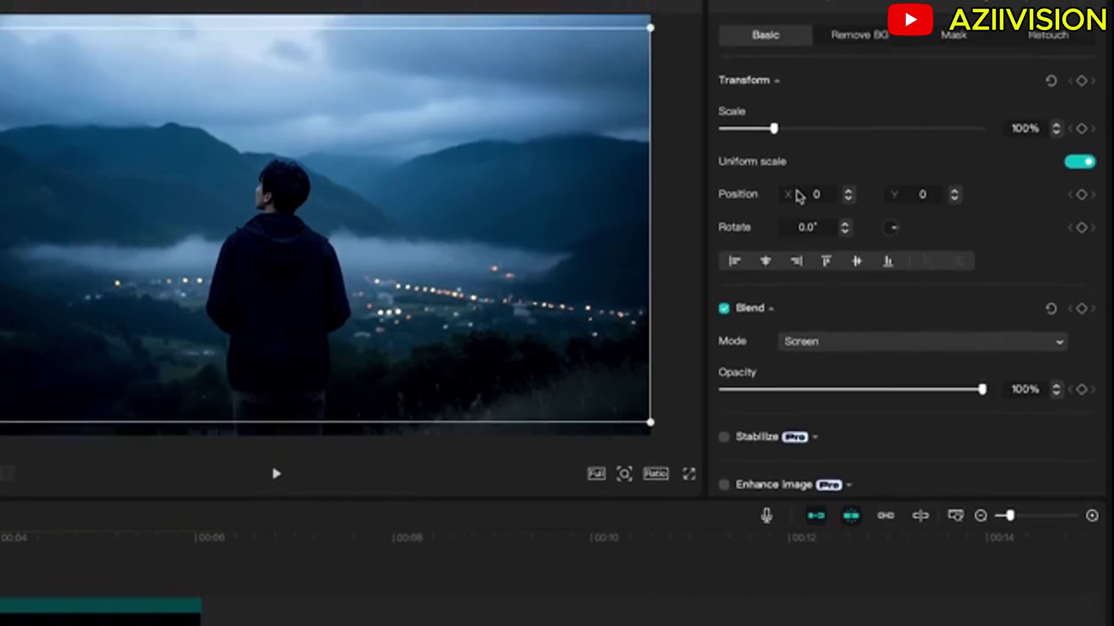
{"action": "left_click", "coordinate": [775, 49]}
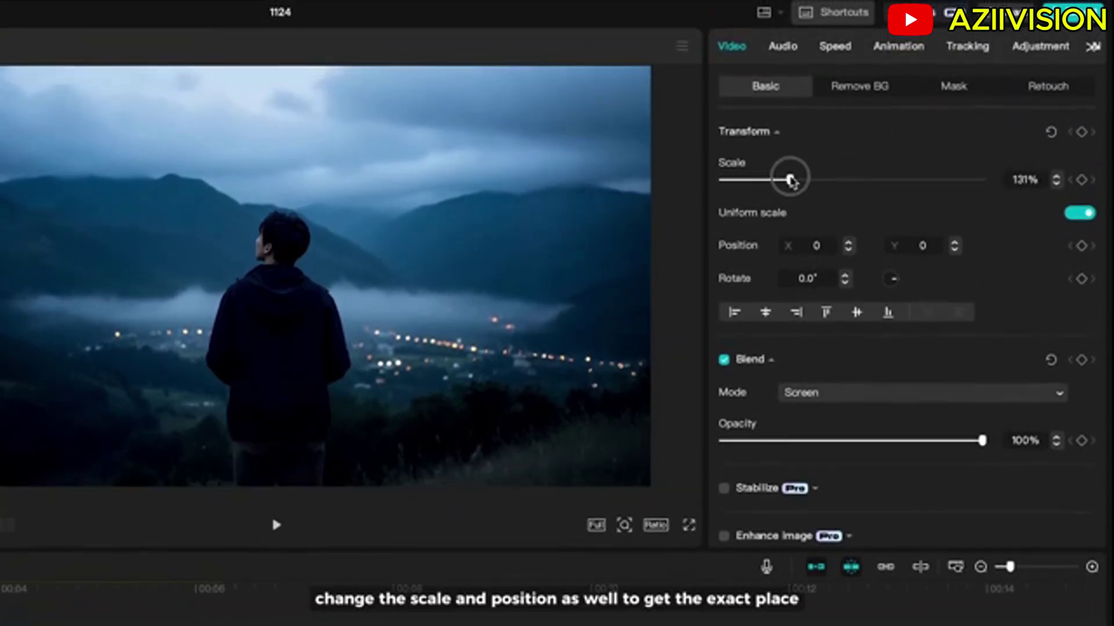
{"action": "left_click_drag", "start_coordinate": [476, 367], "coordinate": [476, 272]}
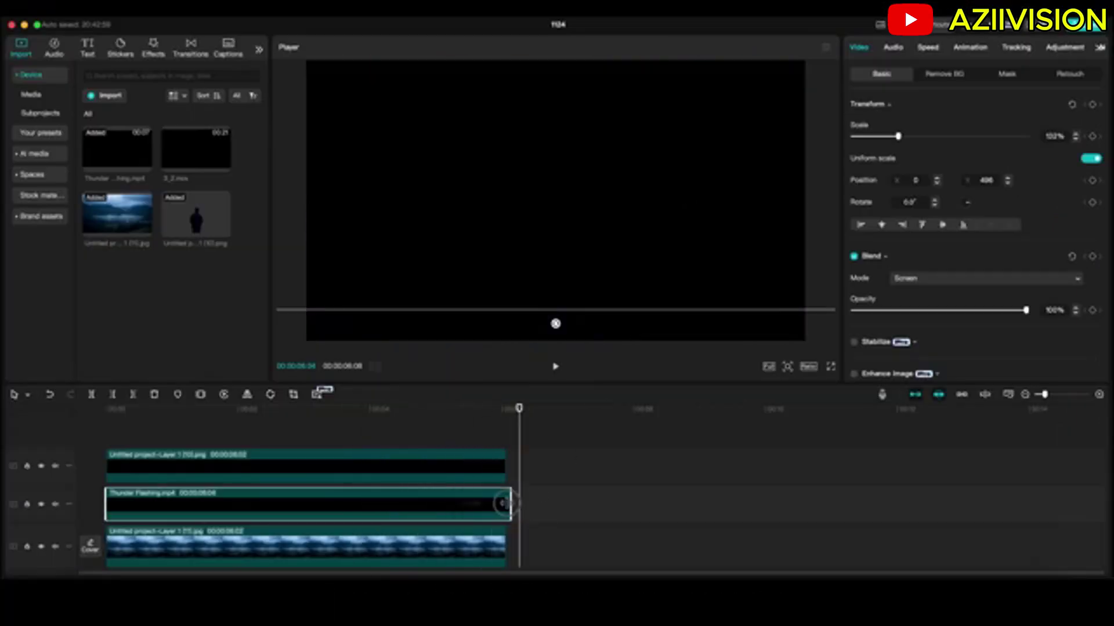
{"action": "left_click_drag", "start_coordinate": [502, 503], "coordinate": [486, 542]}
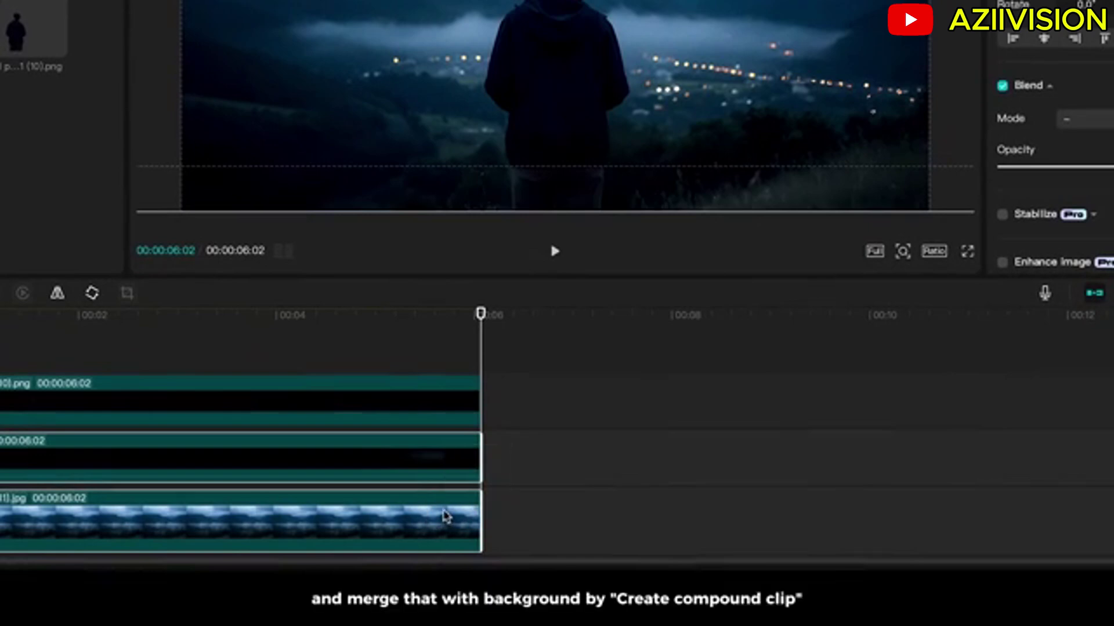
Combine the selected thunder and valley background clips into a single compound clip.
{"action": "right_click", "coordinate": [445, 514]}
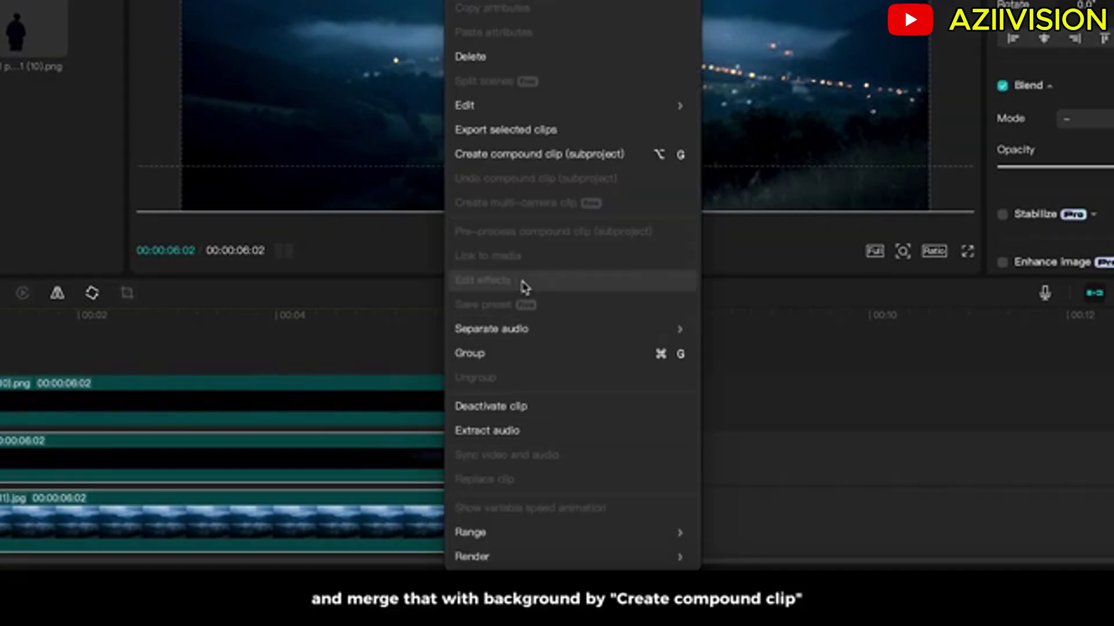
{"action": "left_click", "coordinate": [529, 164]}
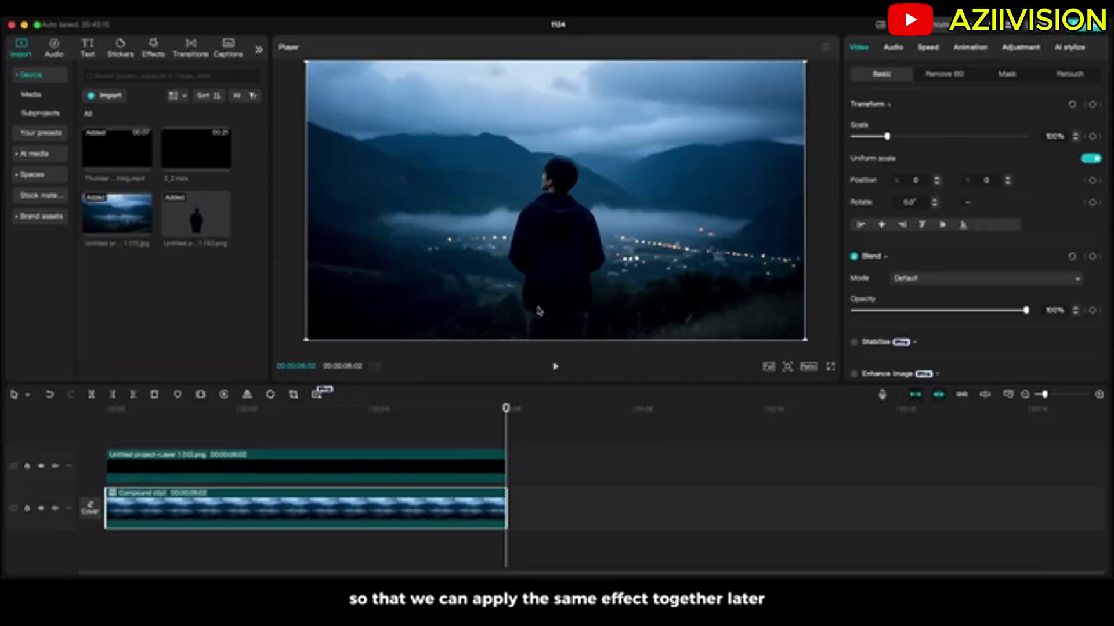
Add 3_2.mov on a top track and cut it off past the playhead at 6:02.
{"action": "left_click_drag", "start_coordinate": [204, 153], "coordinate": [108, 436]}
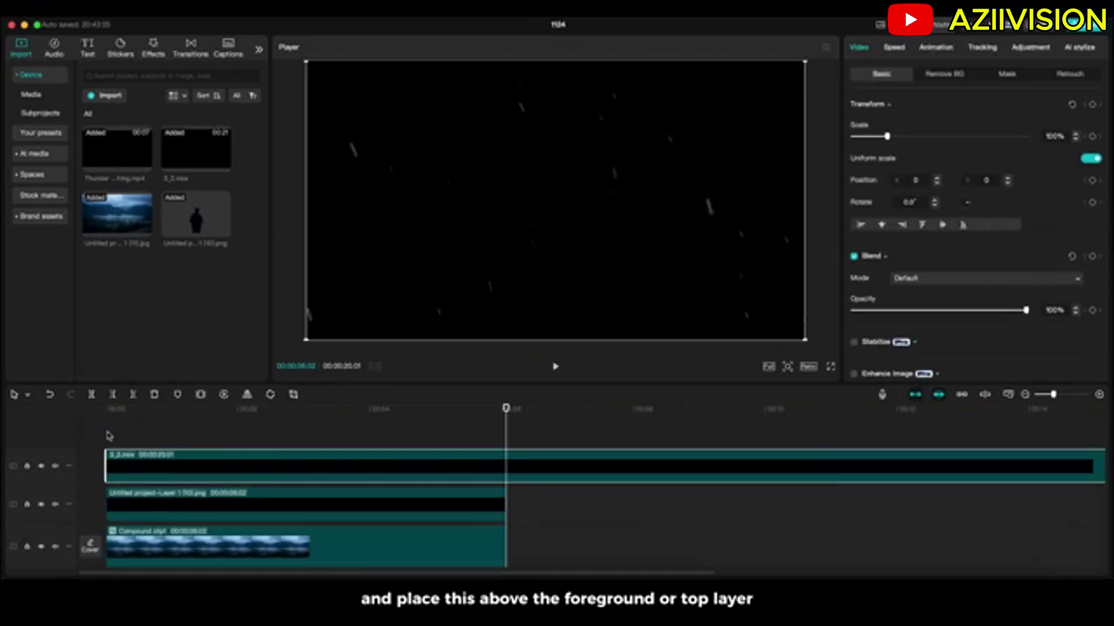
{"action": "key", "text": "super+b"}
{"action": "key", "text": "Delete"}
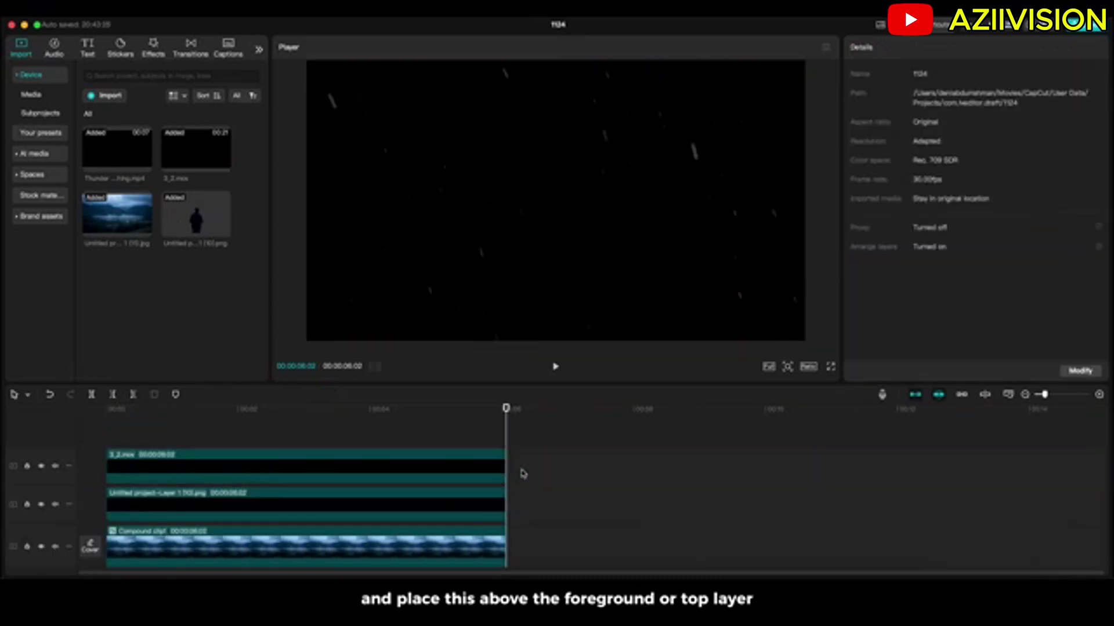
Set the rain clip to Screen blend at 40% opacity and preview it.
{"action": "left_click", "coordinate": [465, 474]}
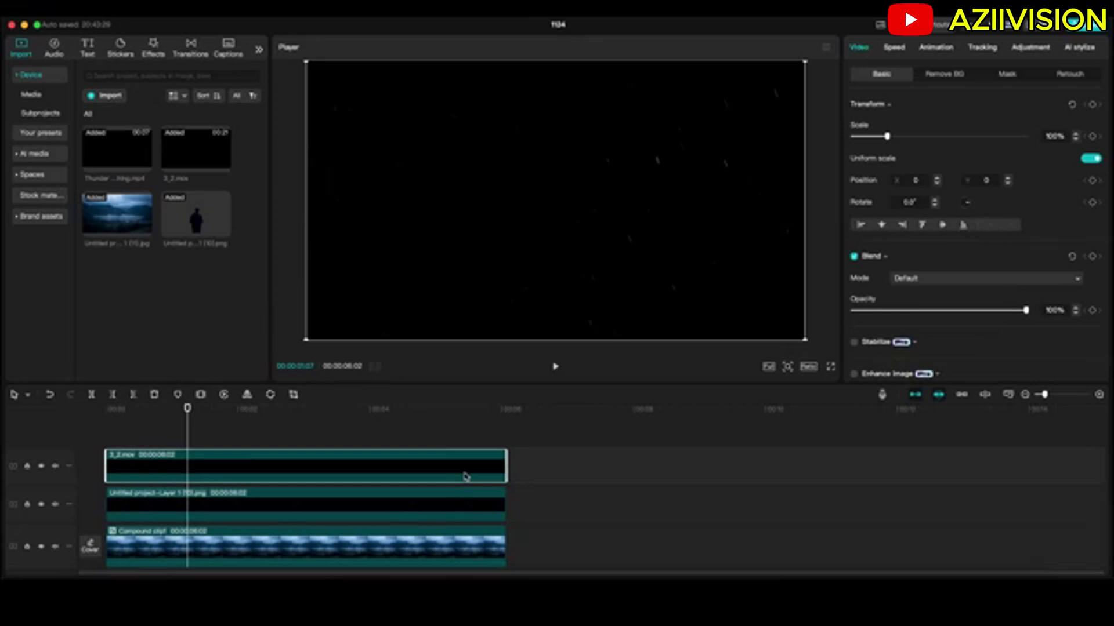
{"action": "left_click", "coordinate": [921, 280]}
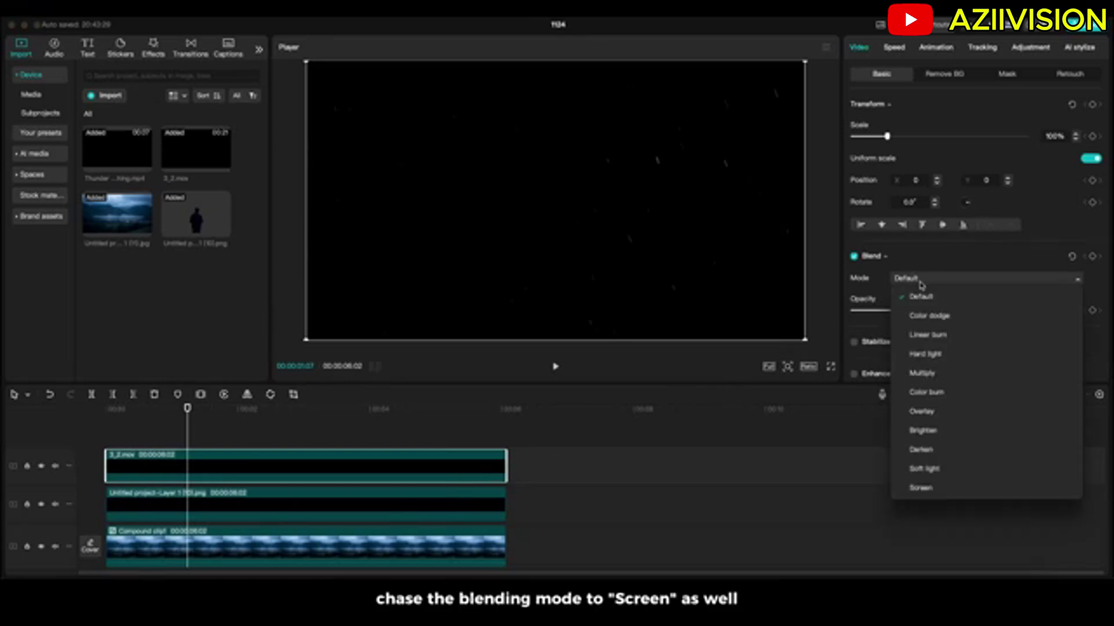
{"action": "left_click", "coordinate": [941, 490]}
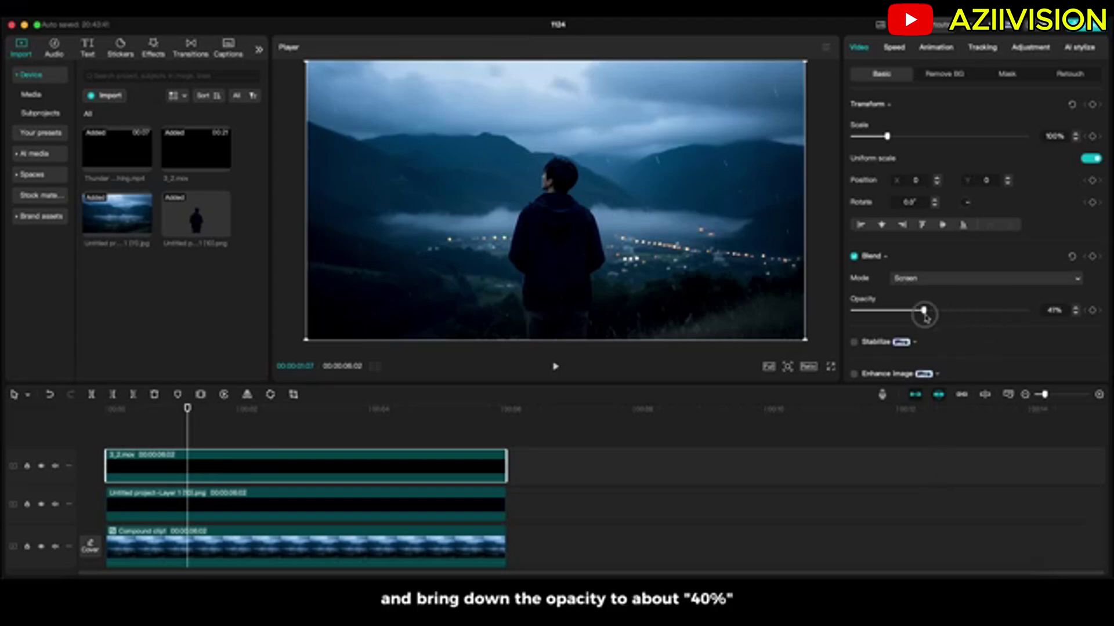
{"action": "key", "text": "space"}
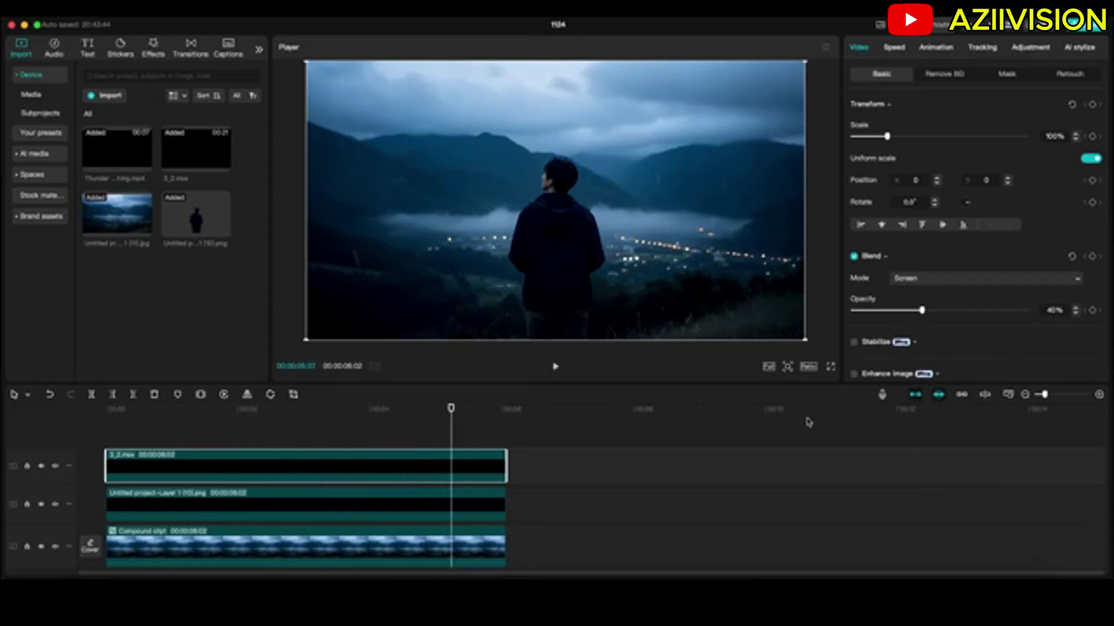
{"action": "left_click_drag", "start_coordinate": [578, 456], "coordinate": [494, 503]}
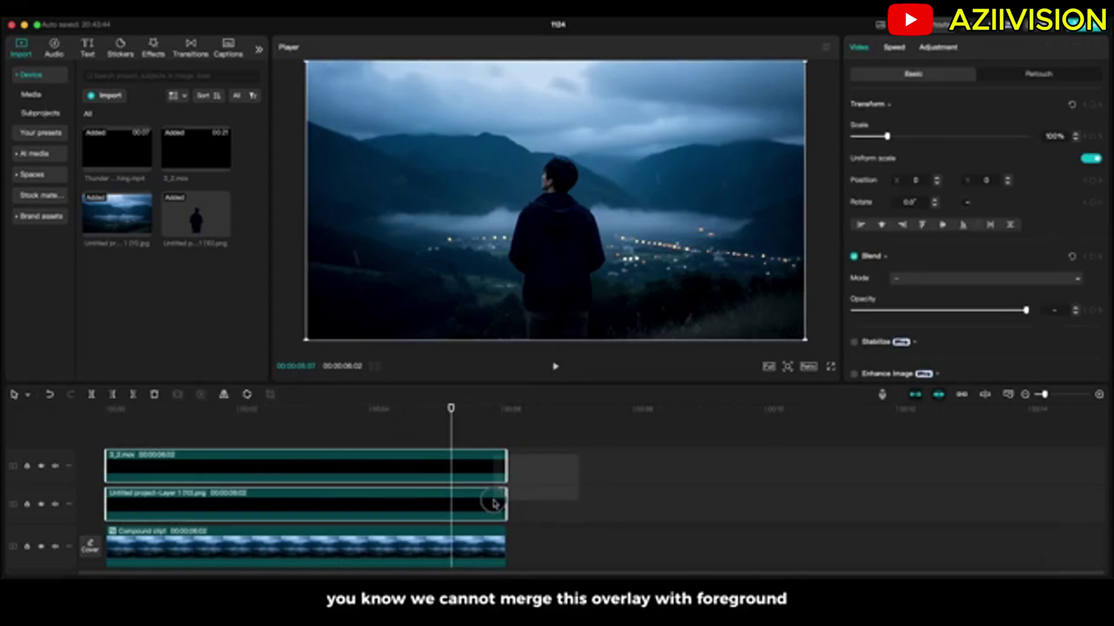
{"action": "right_click", "coordinate": [494, 503]}
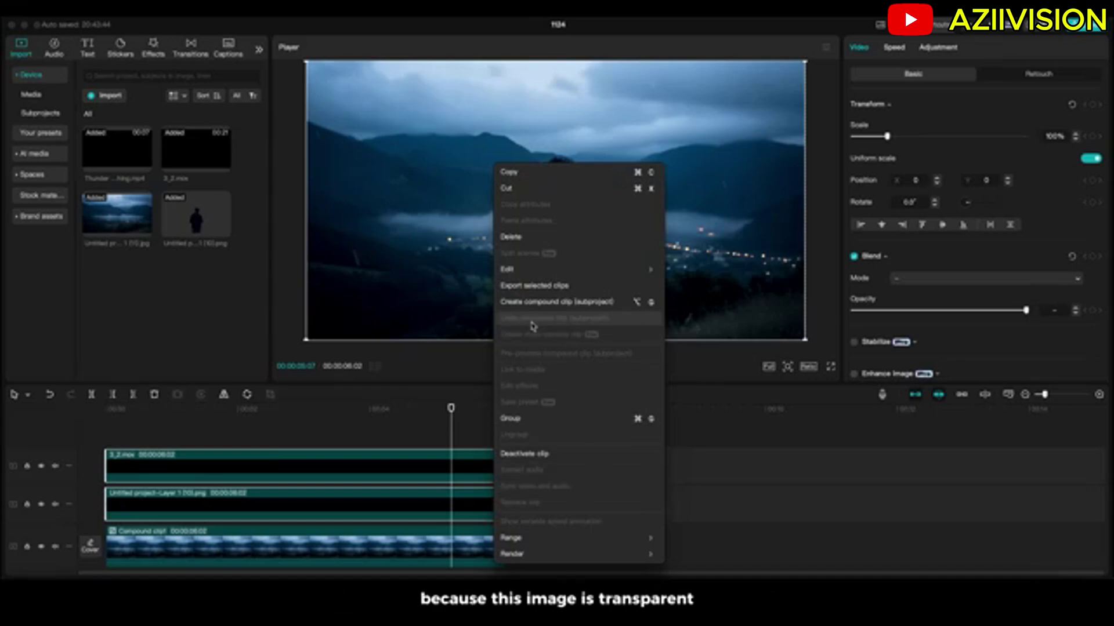
{"action": "left_click", "coordinate": [533, 302]}
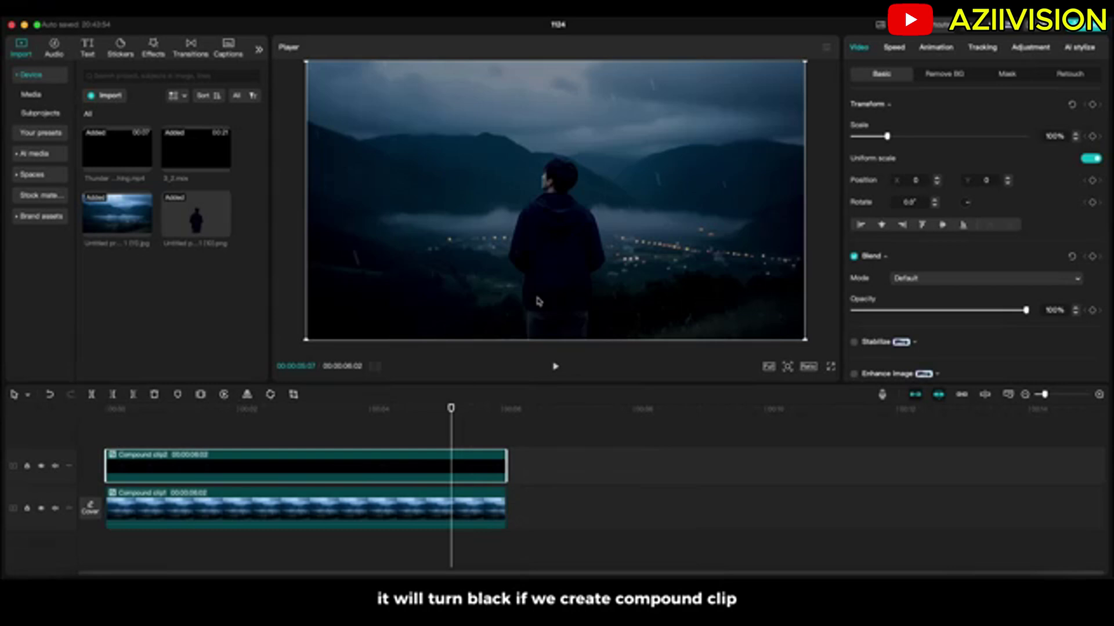
{"action": "left_click", "coordinate": [50, 396]}
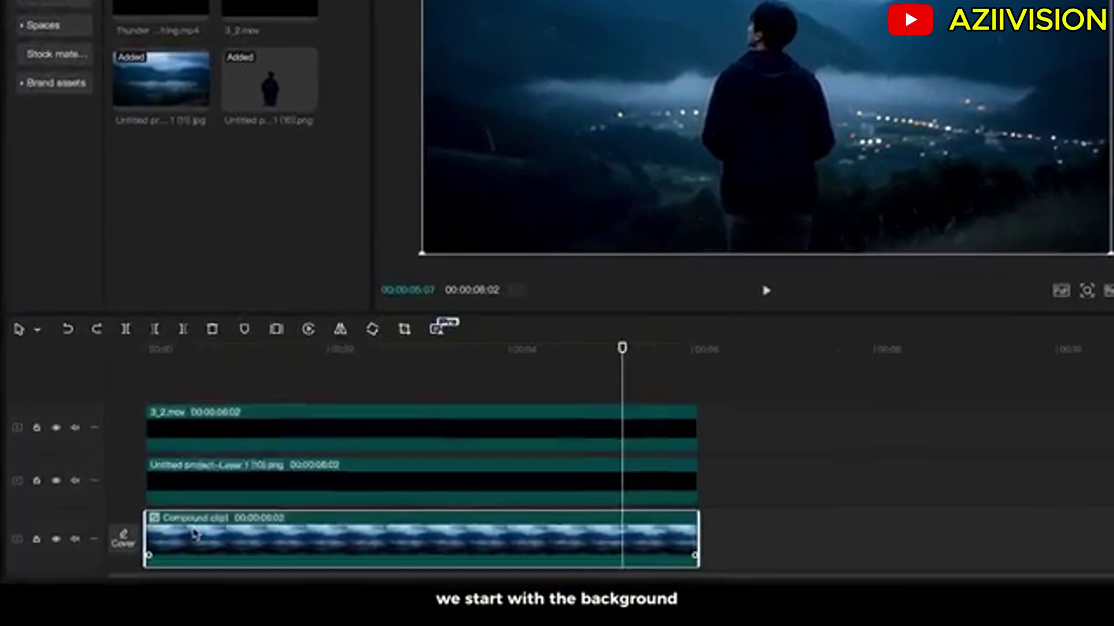
Keyframe the background compound clip's scale from 100% at its start to 103% at its end.
{"action": "left_click", "coordinate": [142, 355]}
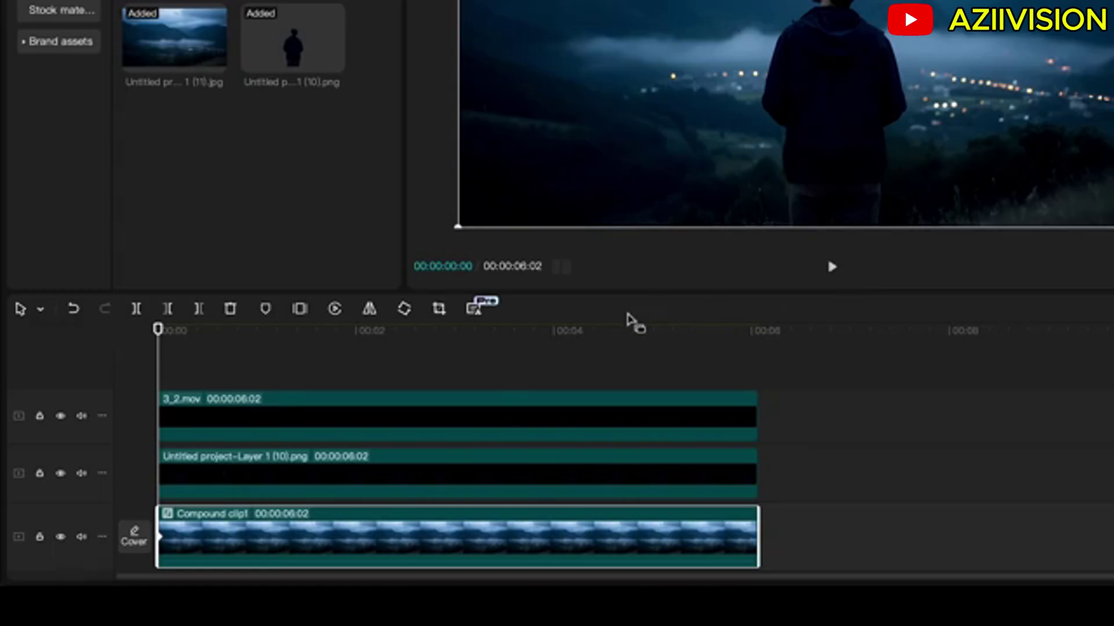
{"action": "left_click_drag", "start_coordinate": [603, 329], "coordinate": [751, 329]}
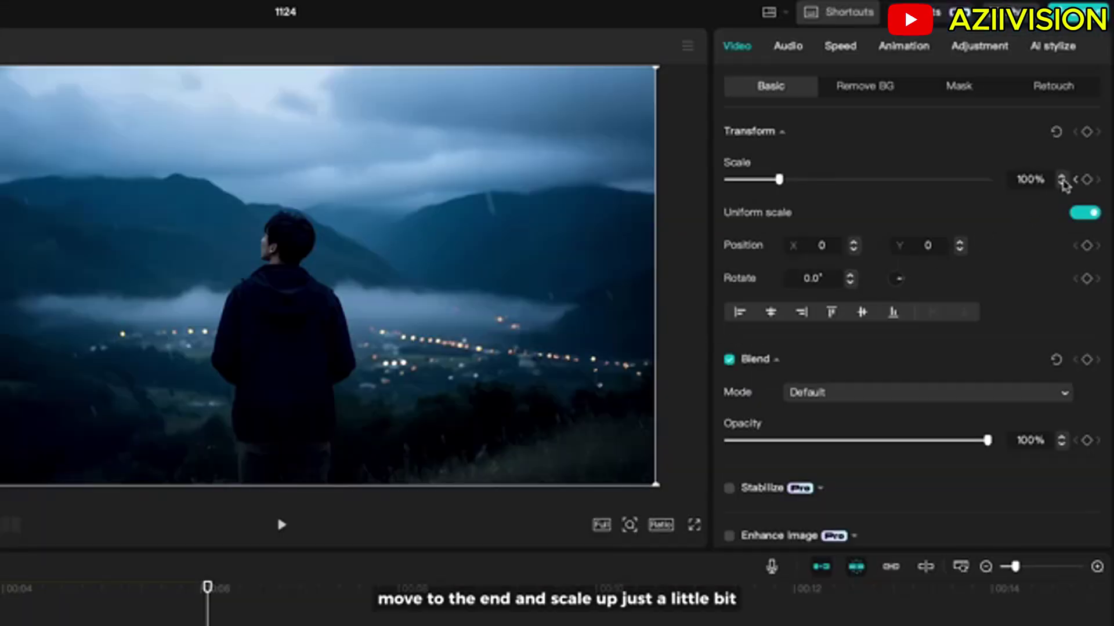
{"action": "left_click", "coordinate": [1062, 177]}
{"action": "left_click", "coordinate": [1061, 176]}
{"action": "left_click", "coordinate": [1062, 176]}
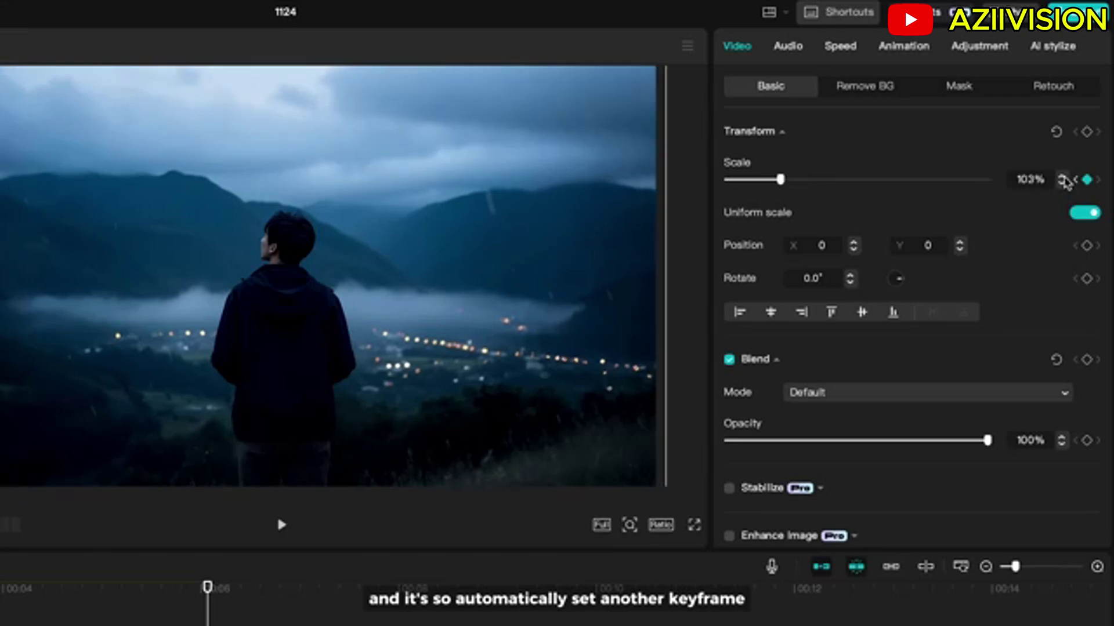
Preview the slow background zoom, then select the foreground figure layer at the timeline start.
{"action": "key", "text": "space"}
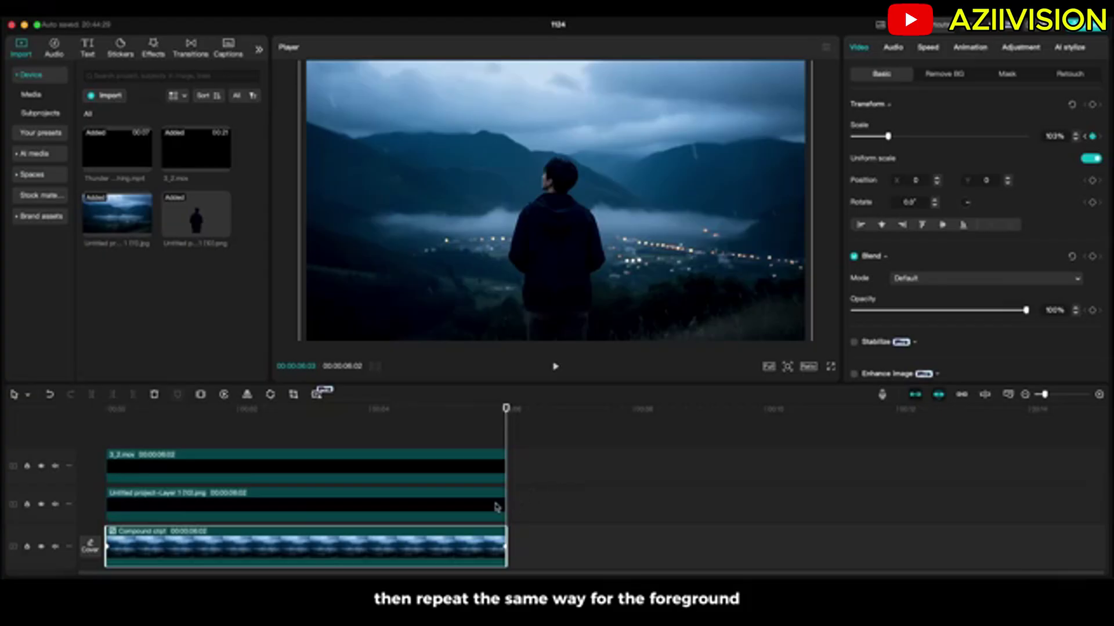
{"action": "left_click", "coordinate": [493, 507]}
{"action": "left_click_drag", "start_coordinate": [485, 413], "coordinate": [106, 410]}
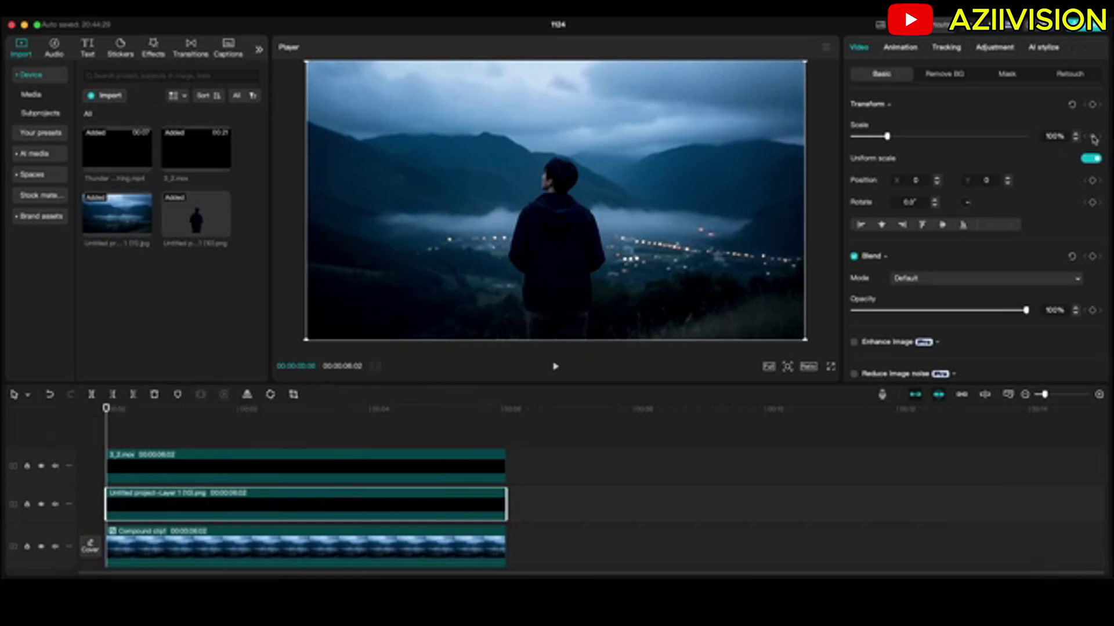
Keyframe the man's cutout to reach 135% scale at the clip end and preview the zoom.
{"action": "left_click_drag", "start_coordinate": [494, 412], "coordinate": [504, 410]}
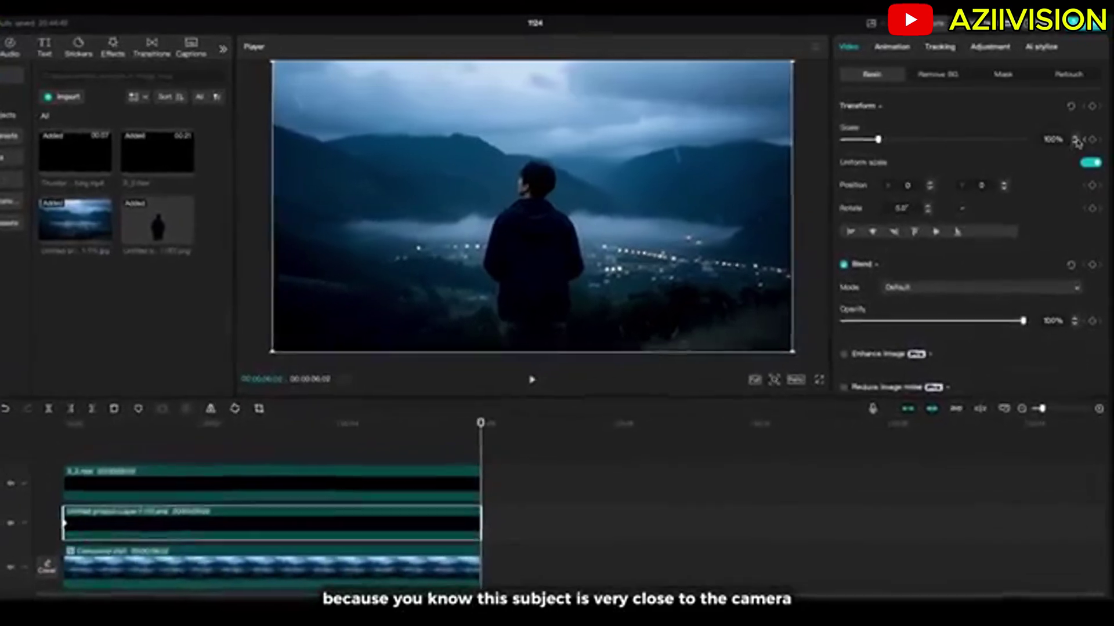
{"action": "left_click", "coordinate": [1075, 138]}
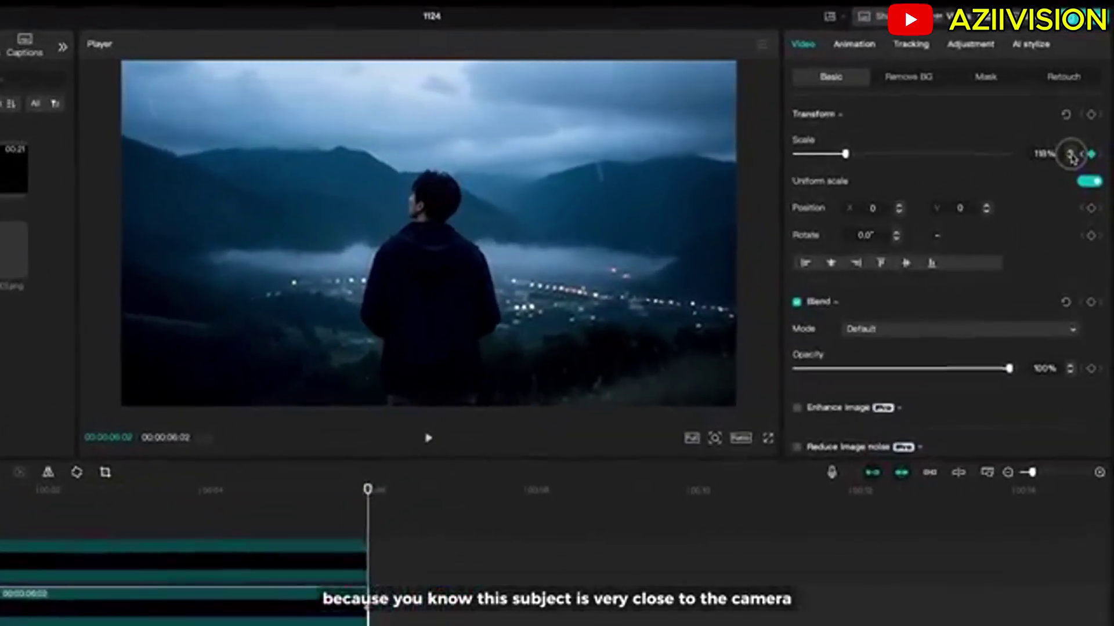
{"action": "left_click", "coordinate": [1071, 153]}
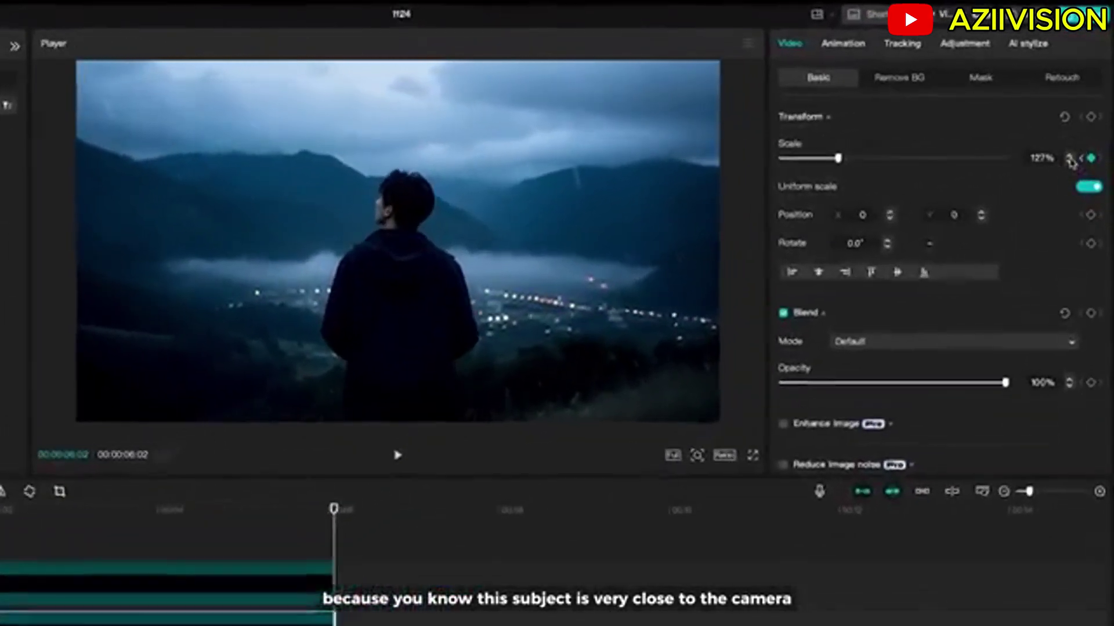
{"action": "left_click", "coordinate": [1071, 152]}
{"action": "left_click", "coordinate": [1071, 152]}
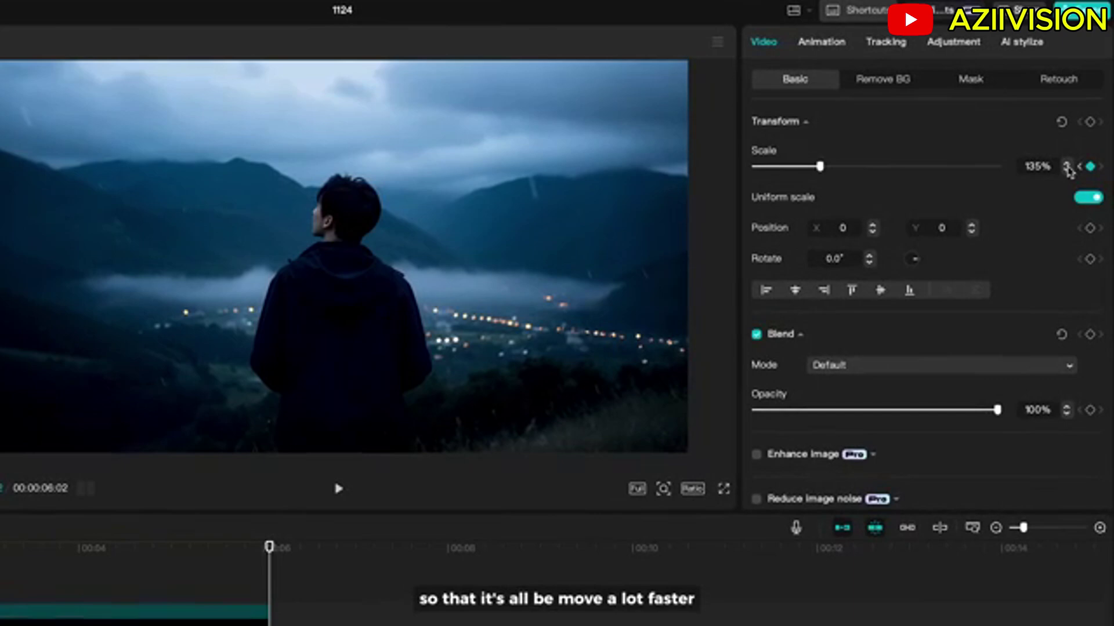
{"action": "key", "text": "space"}
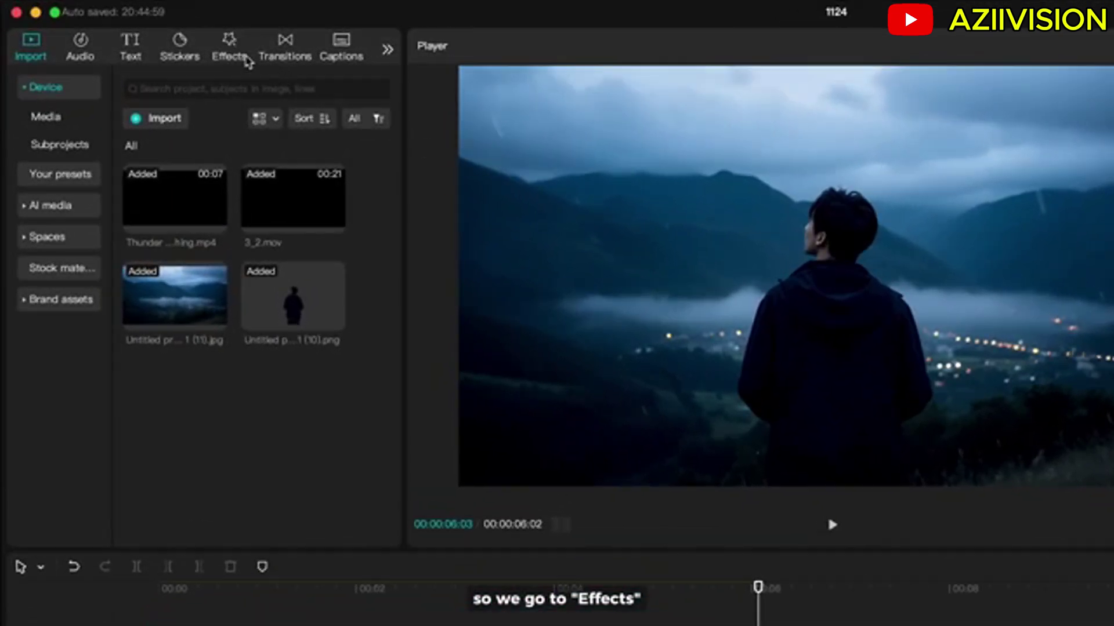
Find the 'play pendulum' effect and apply Play Pendulum to the foreground layer.
{"action": "left_click", "coordinate": [247, 60]}
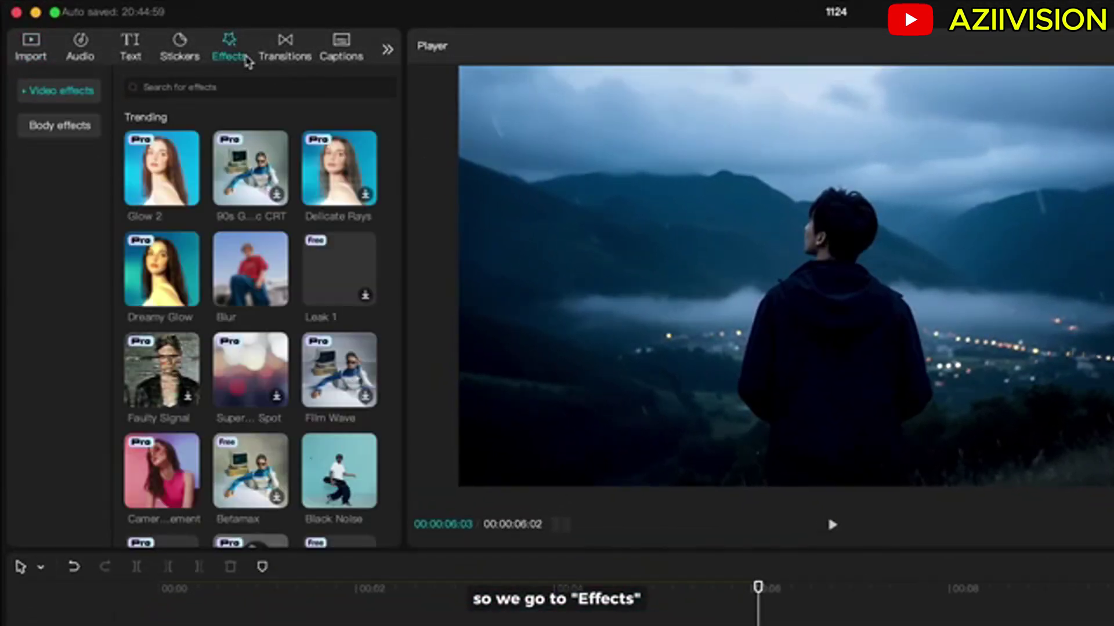
{"action": "left_click", "coordinate": [257, 87]}
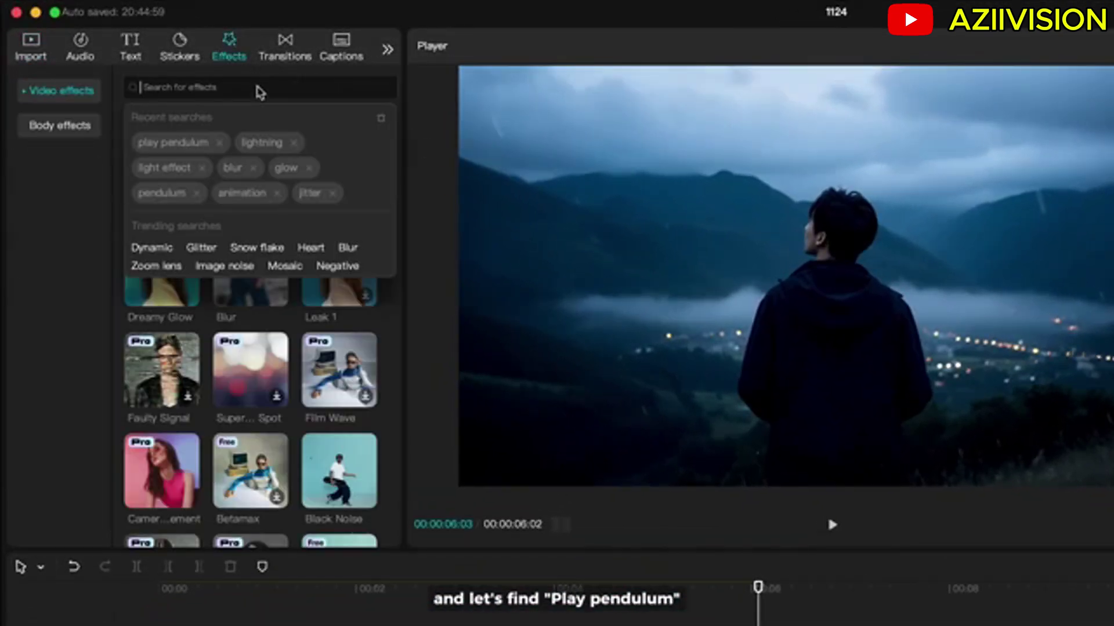
{"action": "type", "text": "play pendulum"}
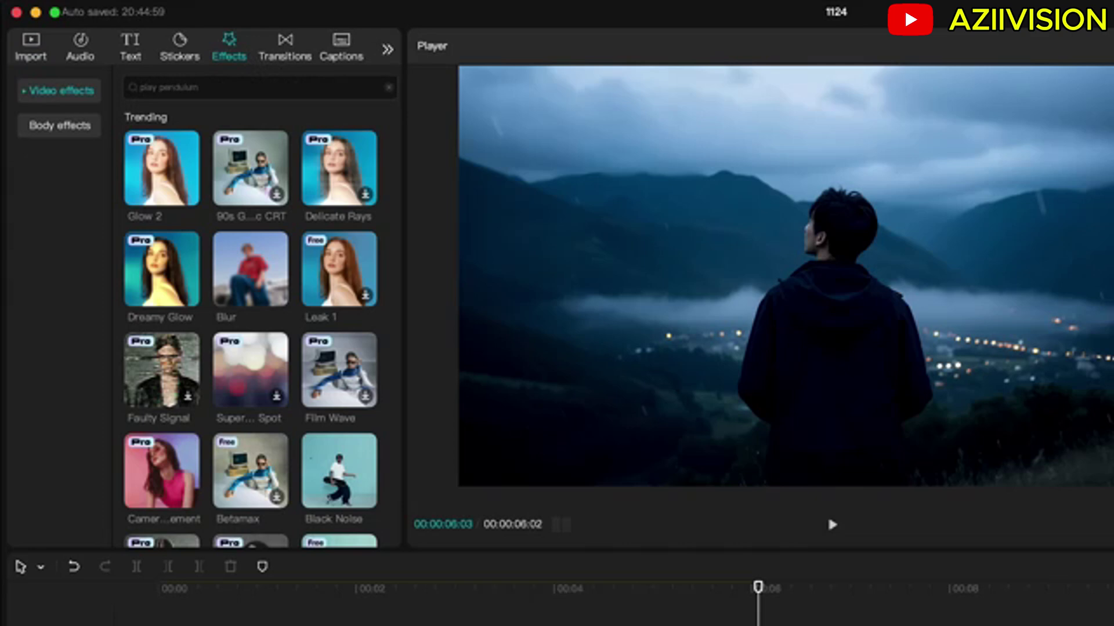
{"action": "key", "text": "Return"}
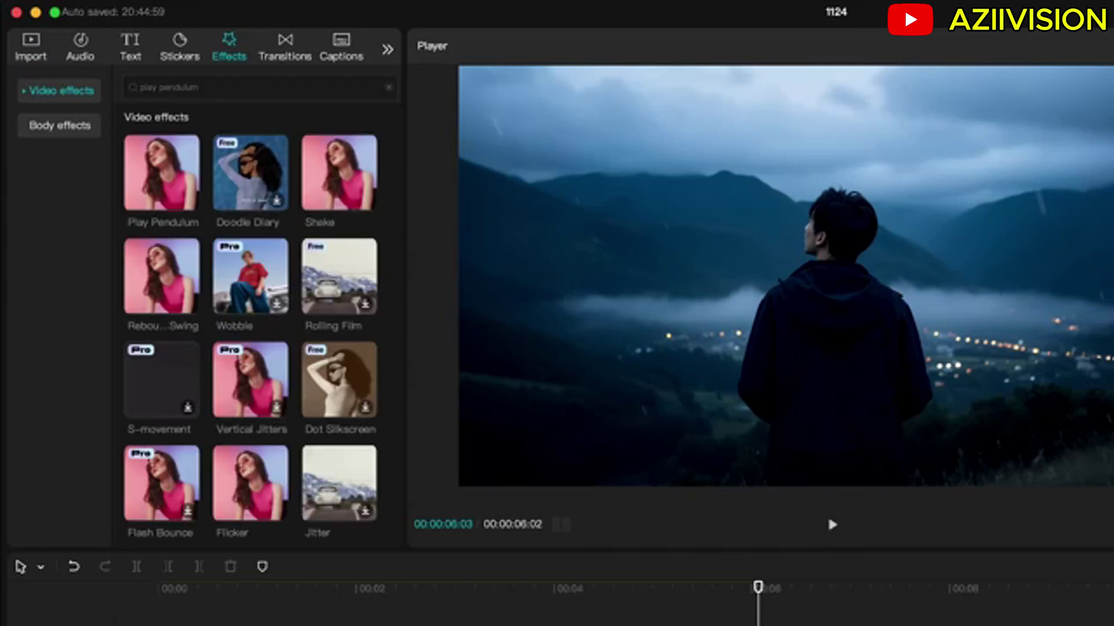
{"action": "left_click_drag", "start_coordinate": [182, 194], "coordinate": [316, 625]}
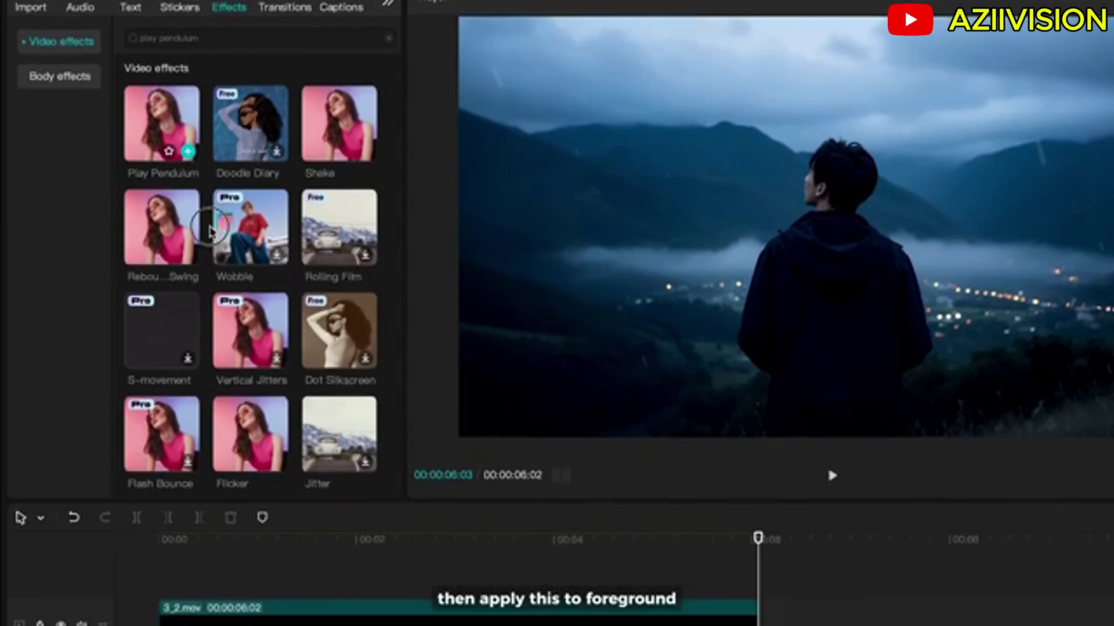
{"action": "left_click_drag", "start_coordinate": [314, 438], "coordinate": [317, 452]}
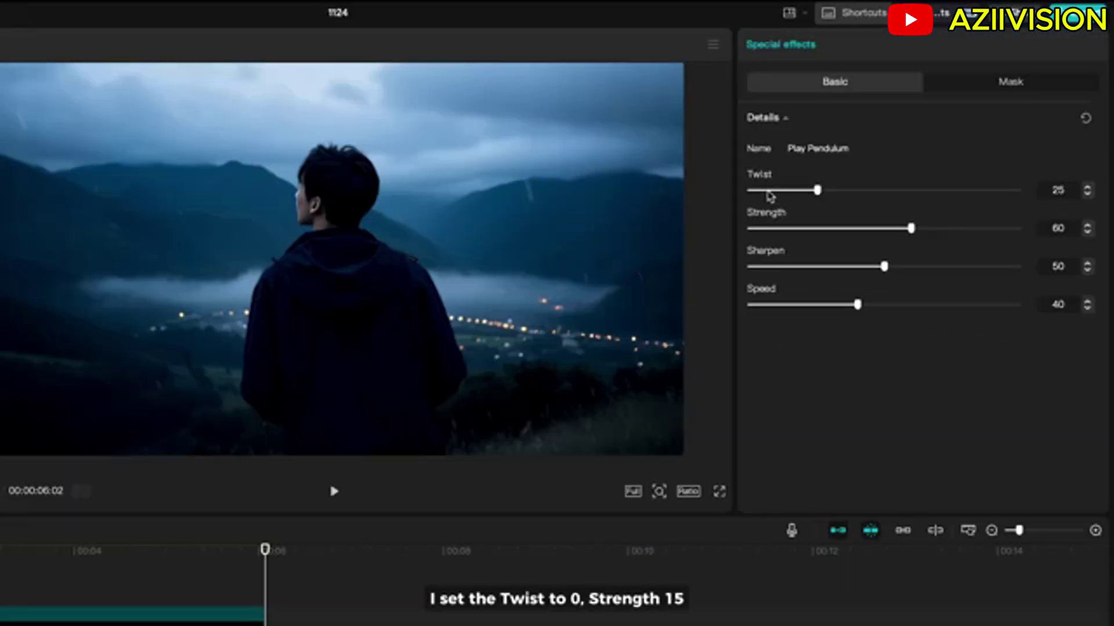
Set Play Pendulum to Twist 0, Strength 15, Sharpen 0 and Speed 20.
{"action": "left_click_drag", "start_coordinate": [875, 223], "coordinate": [787, 235]}
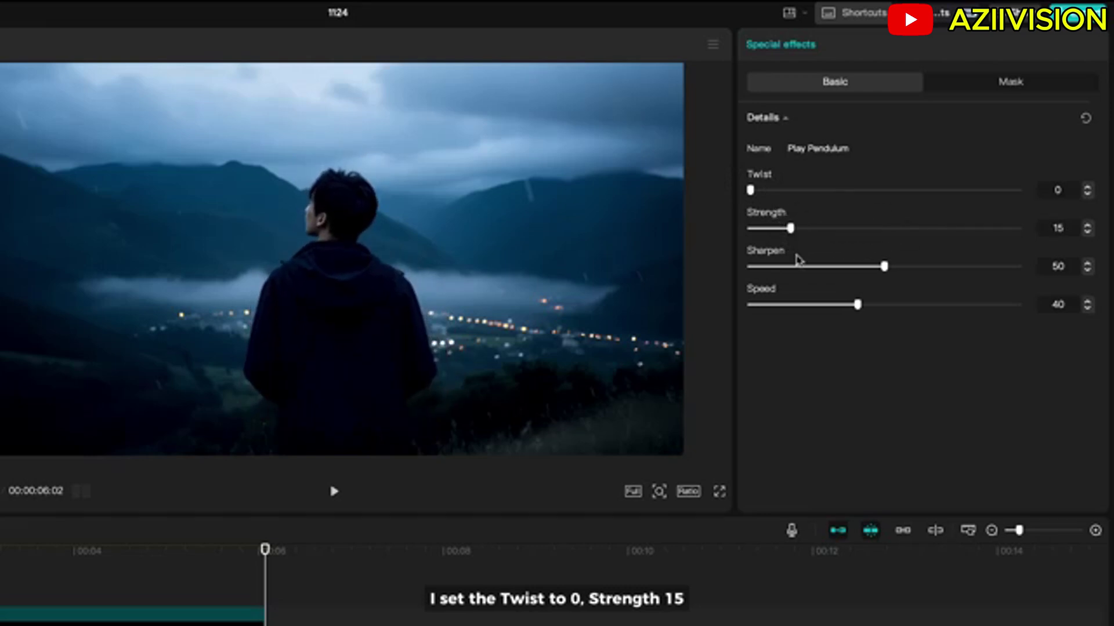
{"action": "left_click", "coordinate": [793, 266]}
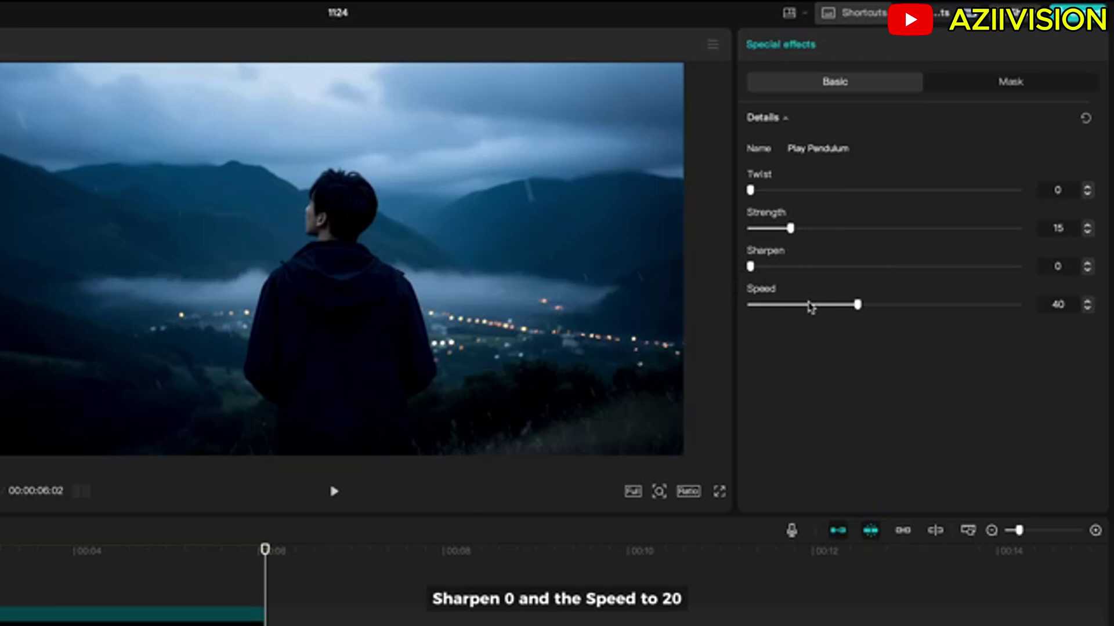
{"action": "left_click", "coordinate": [810, 306]}
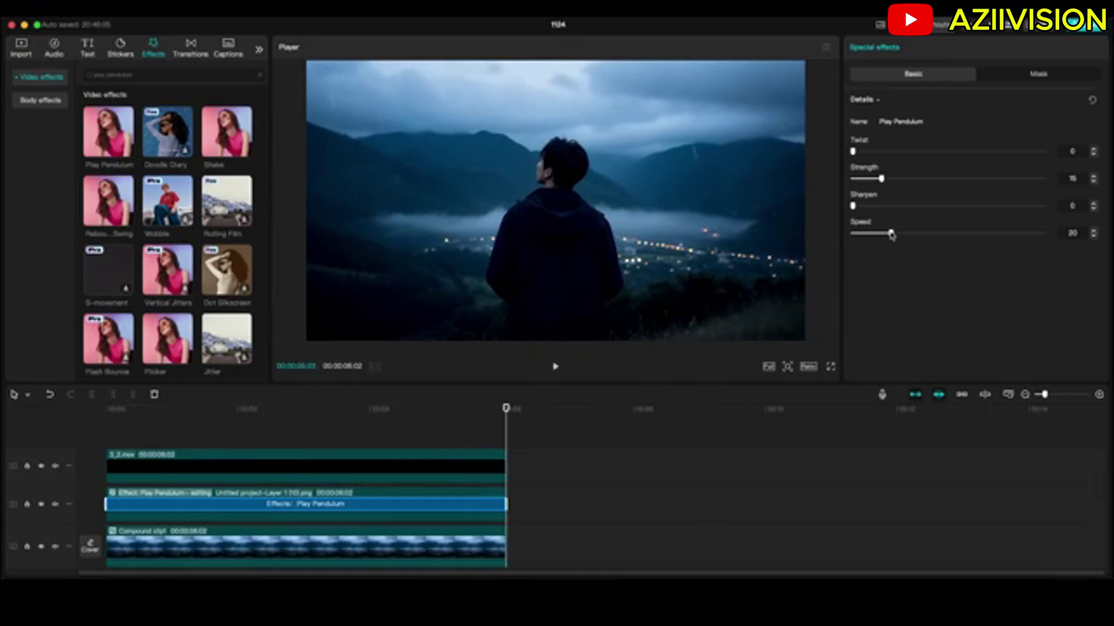
Apply Play Pendulum to the compound clip with Twist 0, Sharpen 0, Speed 20, Strength 5.
{"action": "left_click_drag", "start_coordinate": [114, 129], "coordinate": [224, 538]}
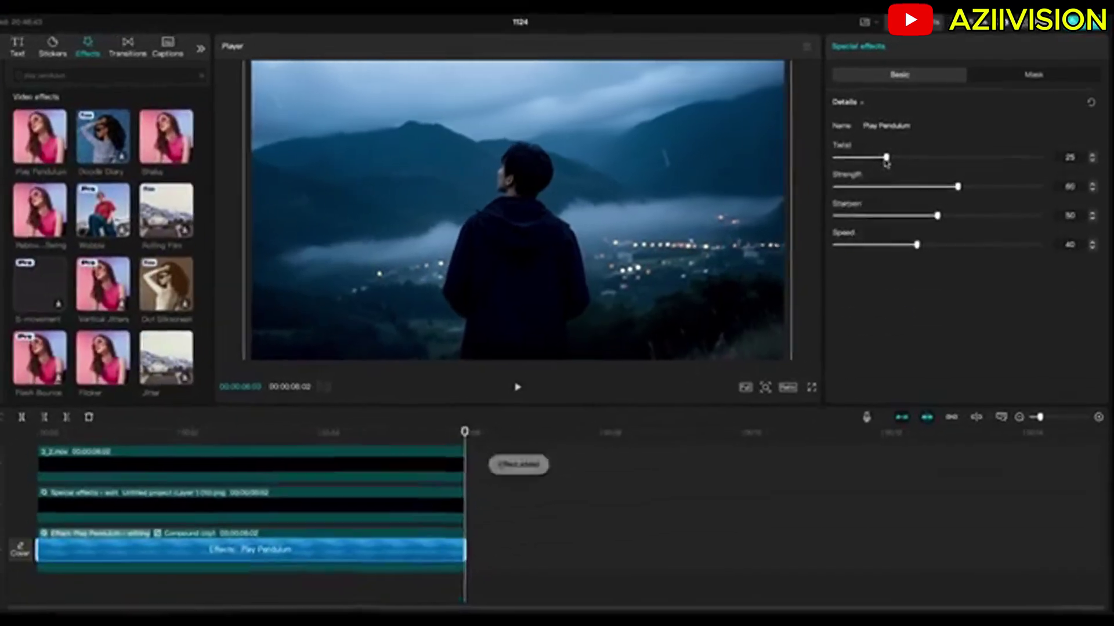
{"action": "left_click_drag", "start_coordinate": [887, 157], "coordinate": [835, 157]}
{"action": "left_click_drag", "start_coordinate": [938, 215], "coordinate": [835, 214]}
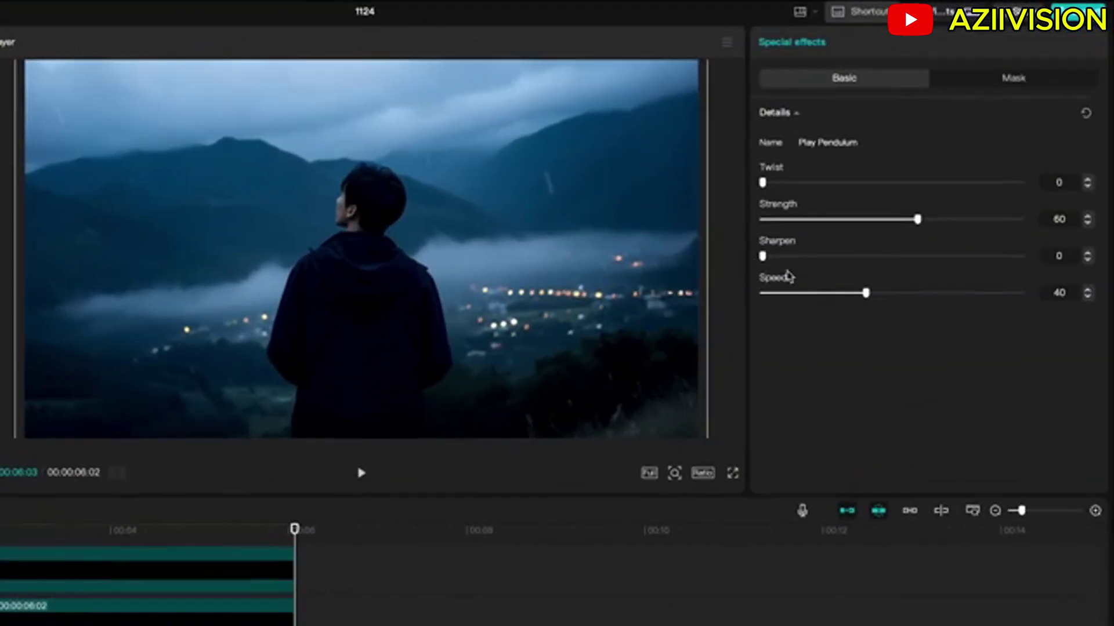
{"action": "left_click_drag", "start_coordinate": [864, 293], "coordinate": [815, 295]}
{"action": "left_click_drag", "start_coordinate": [877, 220], "coordinate": [779, 229]}
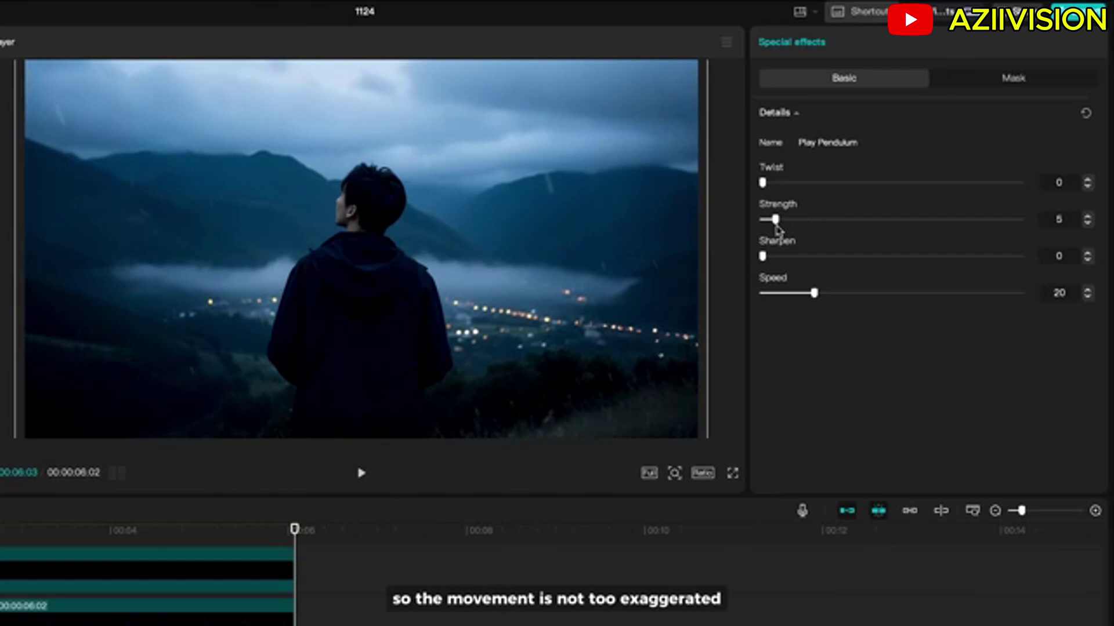
{"action": "key", "text": "space"}
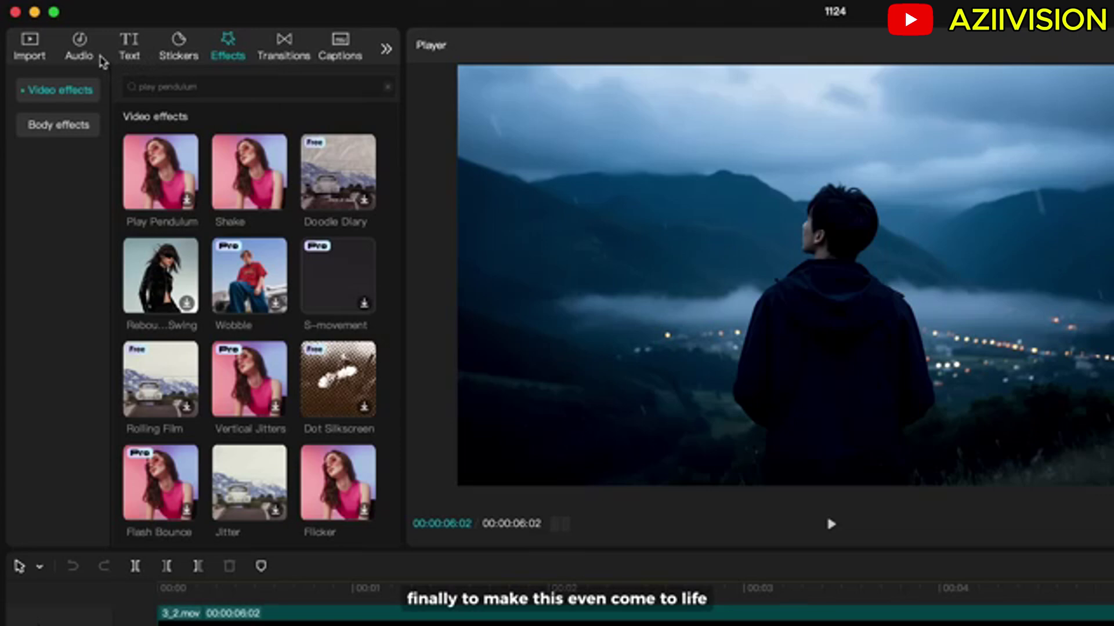
Add the 'thunderstorm' sound effect Ambient sound–Thunderstorm on an audio track below the clips.
{"action": "left_click", "coordinate": [79, 50]}
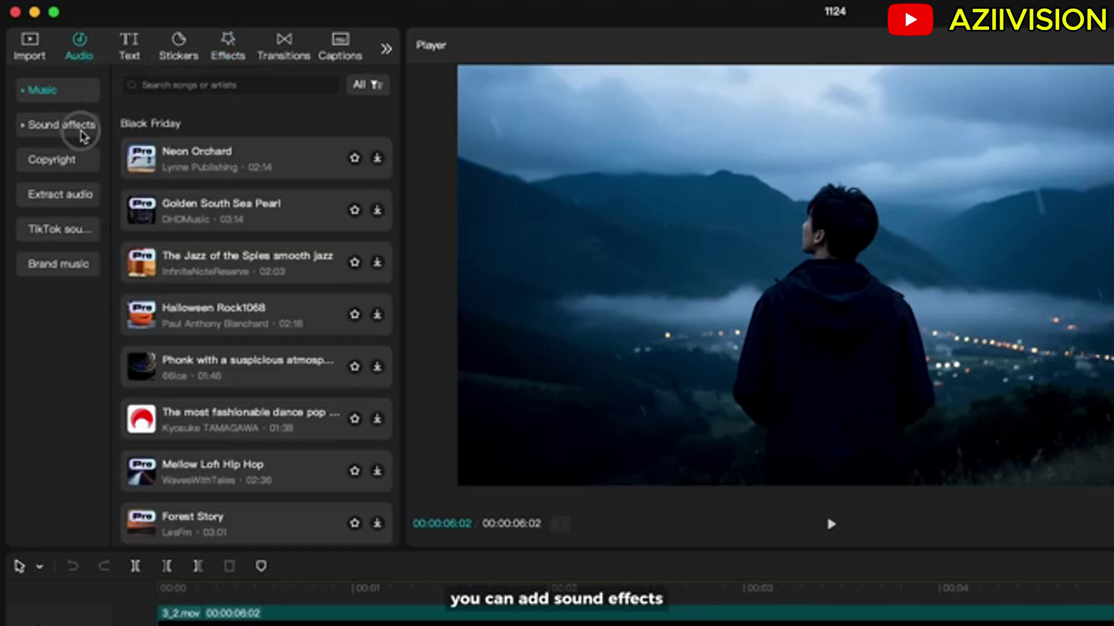
{"action": "left_click", "coordinate": [84, 135]}
{"action": "left_click", "coordinate": [177, 86]}
{"action": "type", "text": "thunderstorm"}
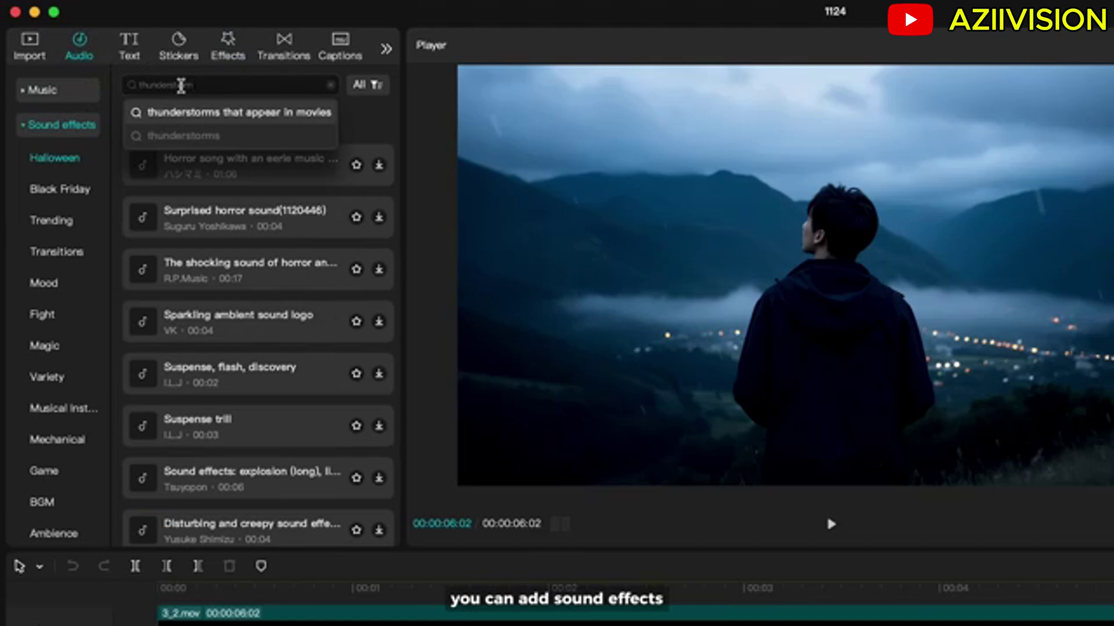
{"action": "key", "text": "Return"}
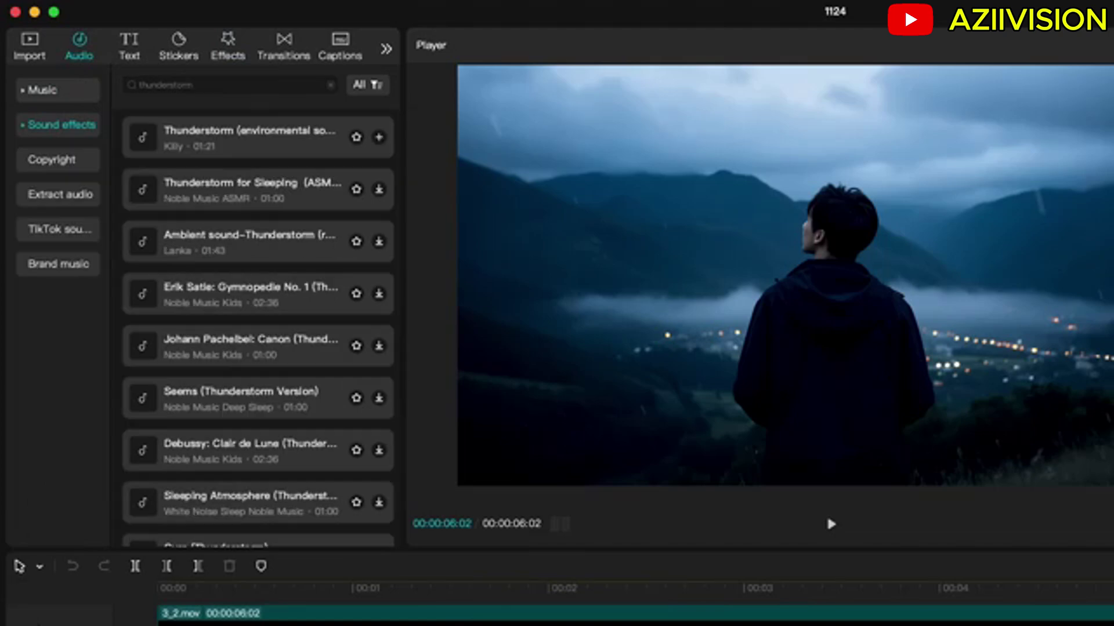
{"action": "left_click", "coordinate": [259, 235]}
{"action": "left_click_drag", "start_coordinate": [261, 238], "coordinate": [155, 557]}
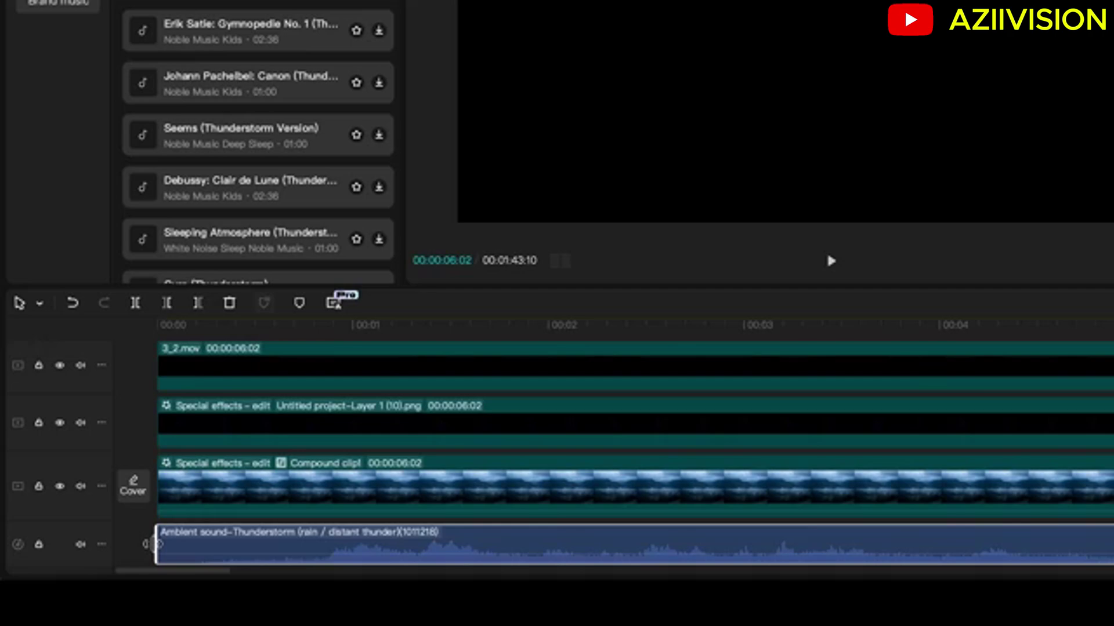